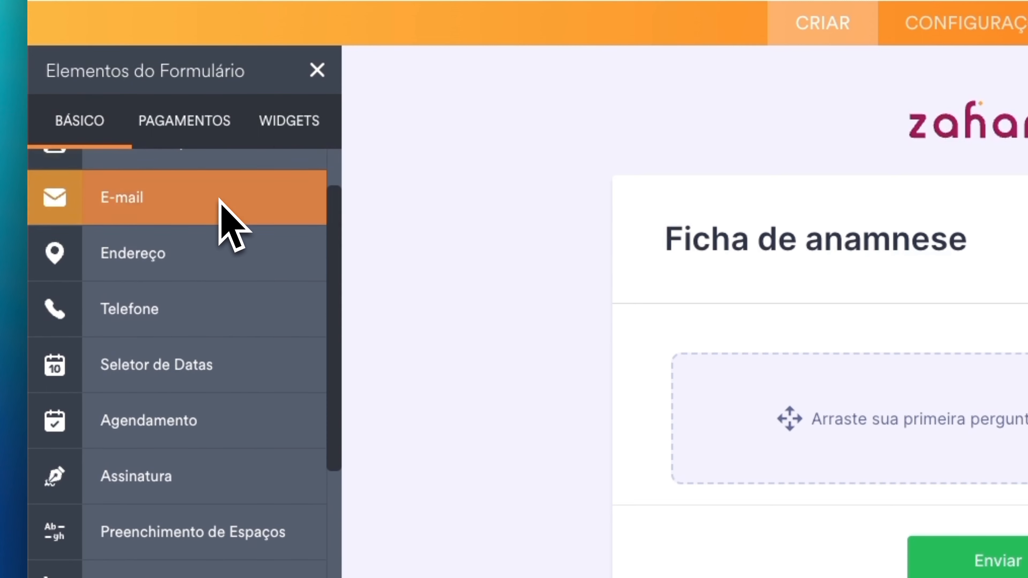
{"action": "scroll", "coordinate": [239, 275], "scroll_direction": "up", "scroll_amount": 2}
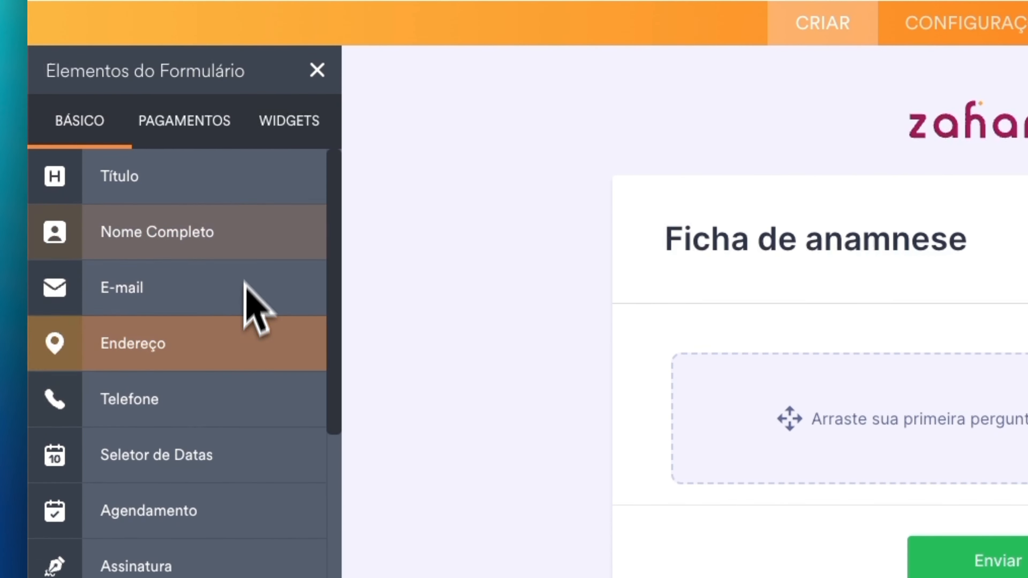
{"action": "scroll", "coordinate": [245, 280], "scroll_direction": "down", "scroll_amount": 3}
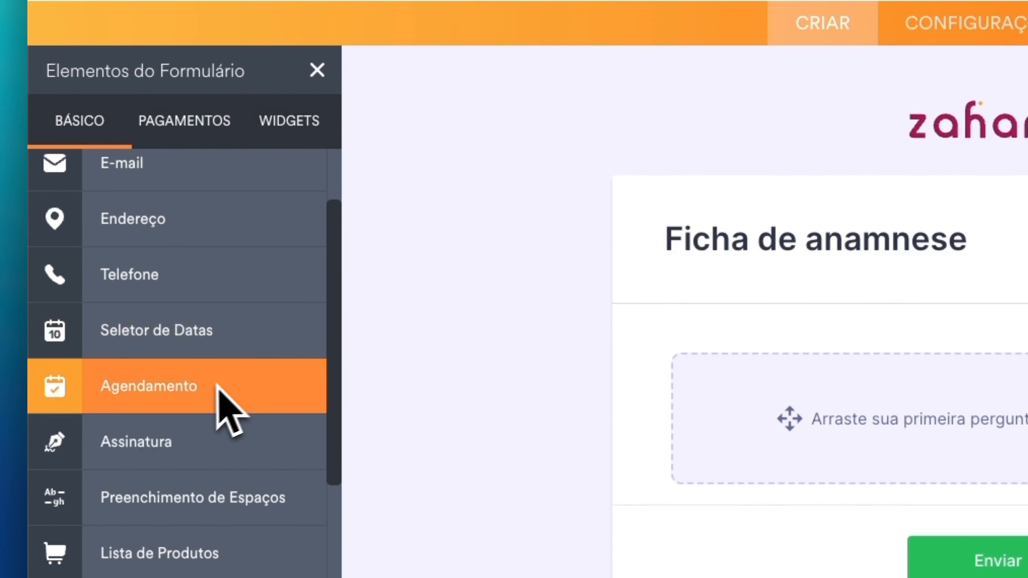
{"action": "scroll", "coordinate": [202, 397], "scroll_direction": "down", "scroll_amount": 6}
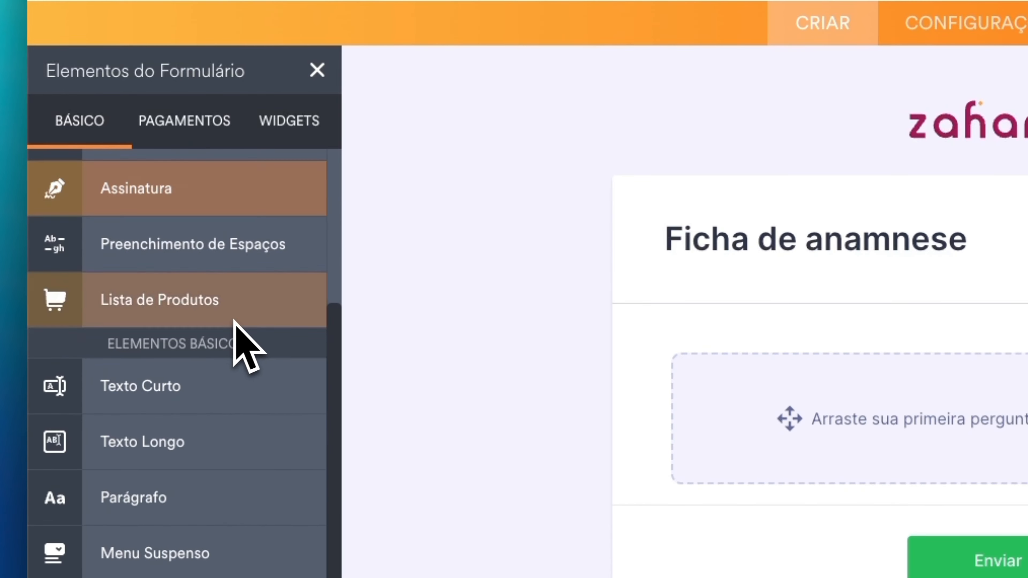
{"action": "scroll", "coordinate": [154, 324], "scroll_direction": "down", "scroll_amount": 5}
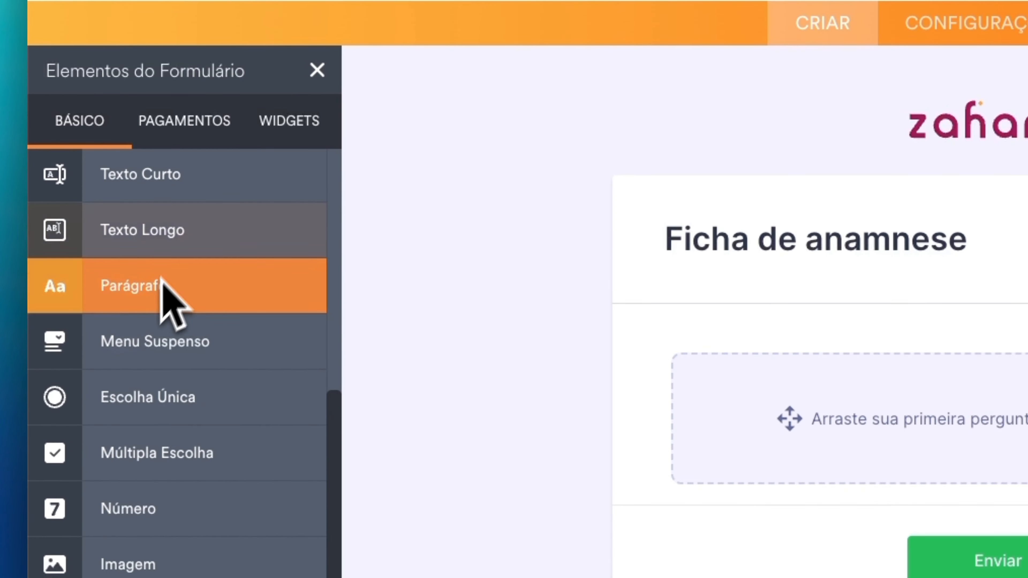
{"action": "scroll", "coordinate": [153, 285], "scroll_direction": "down", "scroll_amount": 3}
{"action": "scroll", "coordinate": [178, 323], "scroll_direction": "down", "scroll_amount": 12}
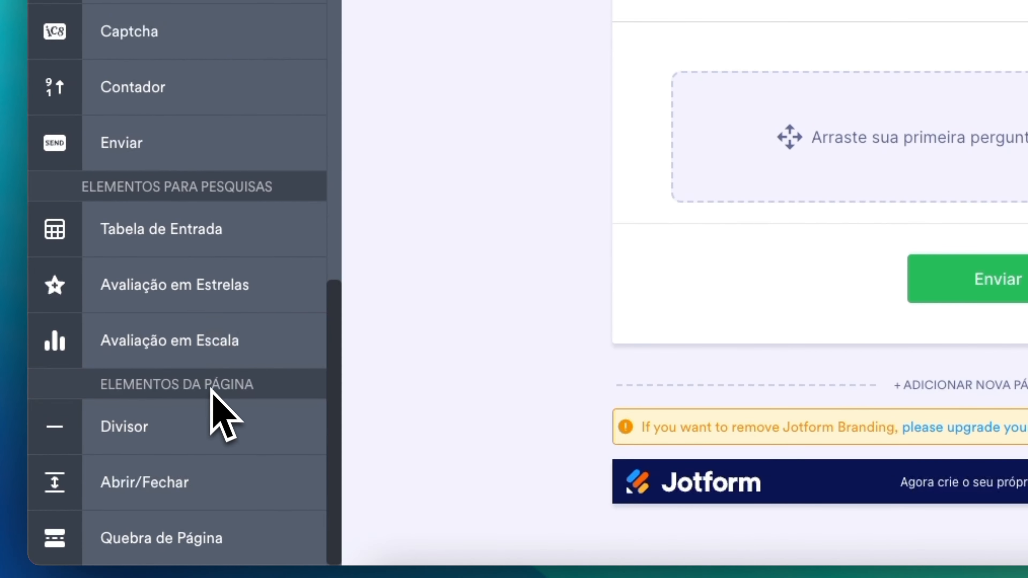
{"action": "scroll", "coordinate": [228, 389], "scroll_direction": "up", "scroll_amount": 4}
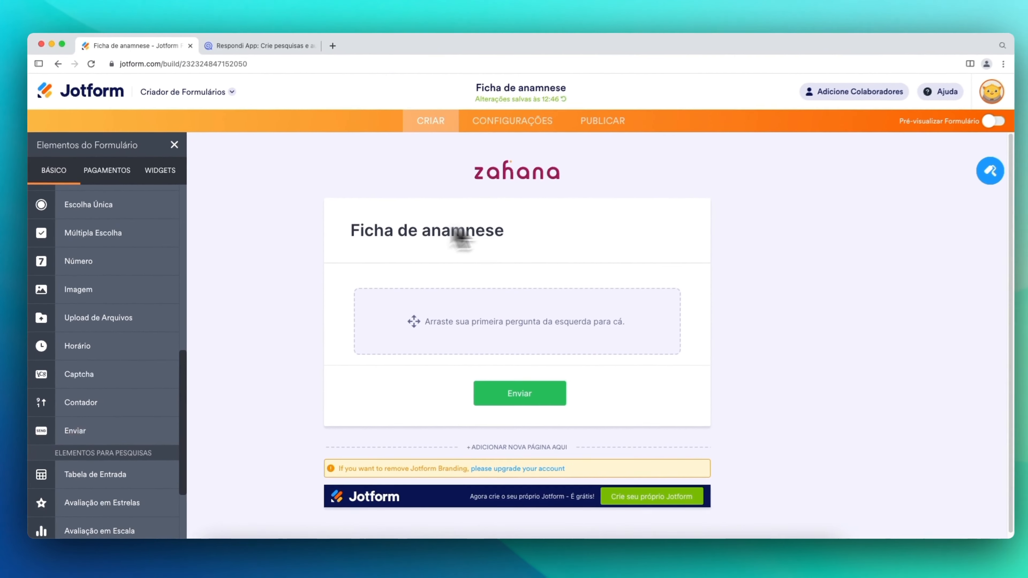
{"action": "scroll", "coordinate": [133, 367], "scroll_direction": "up", "scroll_amount": 14}
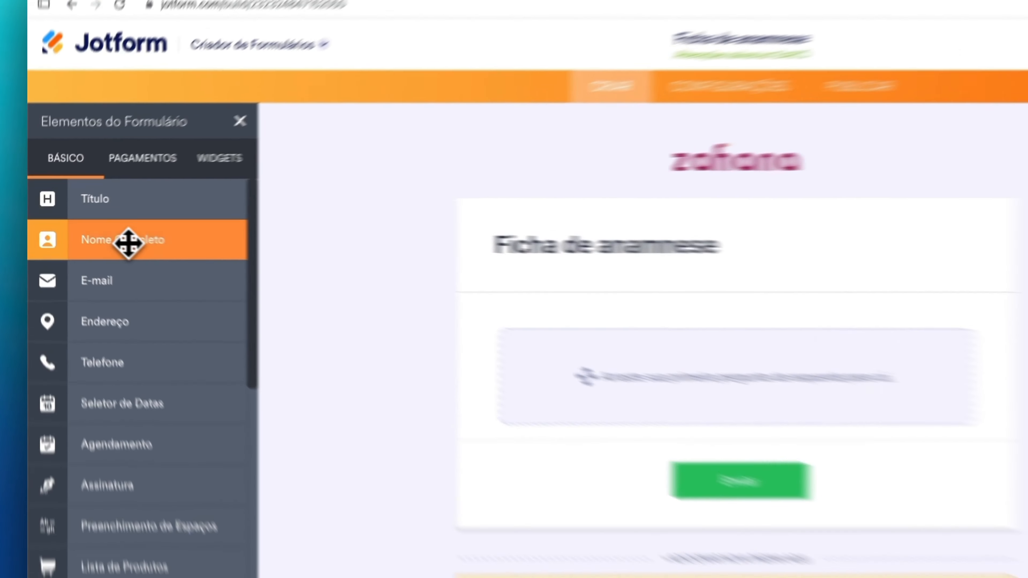
- Drop a 'Seu nome' full-name field onto the empty form and a number field (CPF) below it
{"action": "left_click_drag", "start_coordinate": [100, 232], "coordinate": [469, 334]}
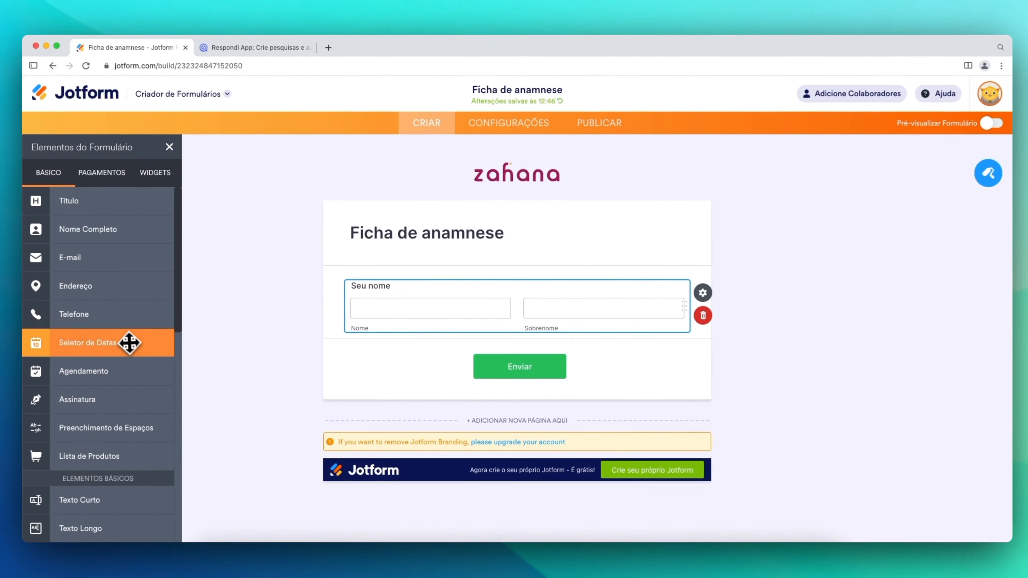
{"action": "scroll", "coordinate": [127, 275], "scroll_direction": "down", "scroll_amount": 10}
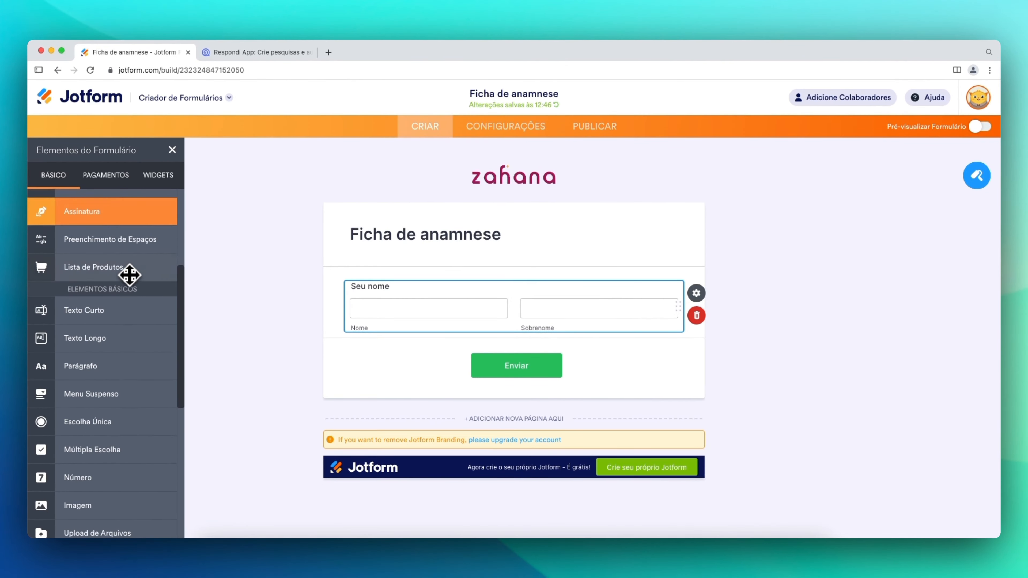
{"action": "scroll", "coordinate": [140, 275], "scroll_direction": "down", "scroll_amount": 2}
{"action": "scroll", "coordinate": [142, 370], "scroll_direction": "up", "scroll_amount": 3}
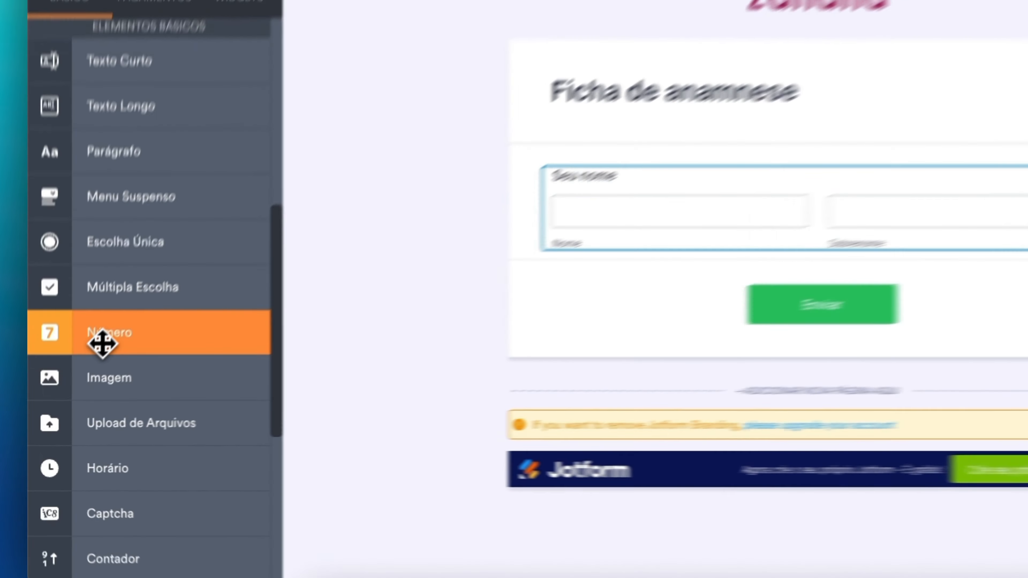
{"action": "left_click_drag", "start_coordinate": [102, 344], "coordinate": [682, 278]}
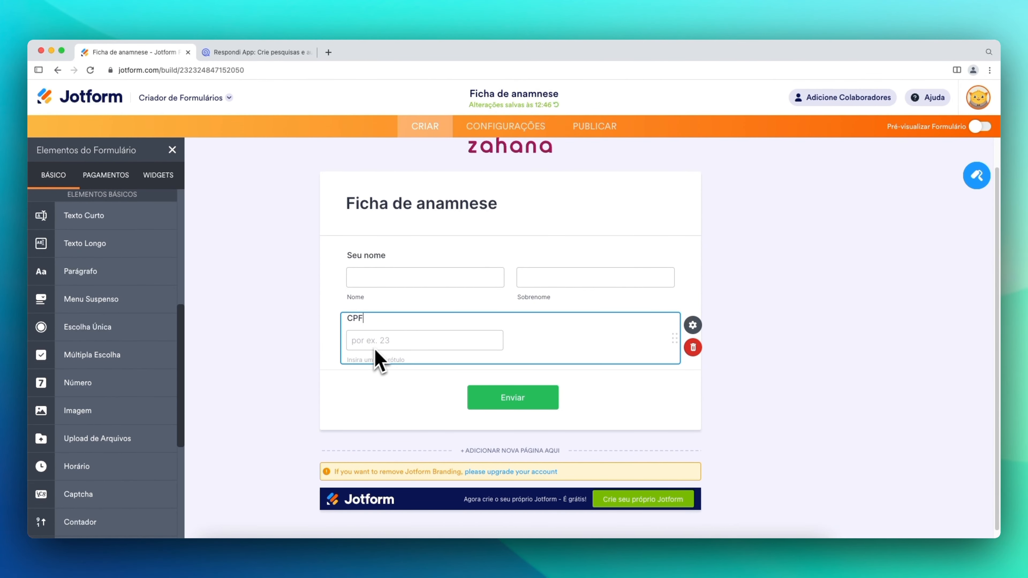
- Replace the CPF field's advanced placeholder 'por ex. 23' with 000.000.000-00
{"action": "left_click", "coordinate": [699, 327]}
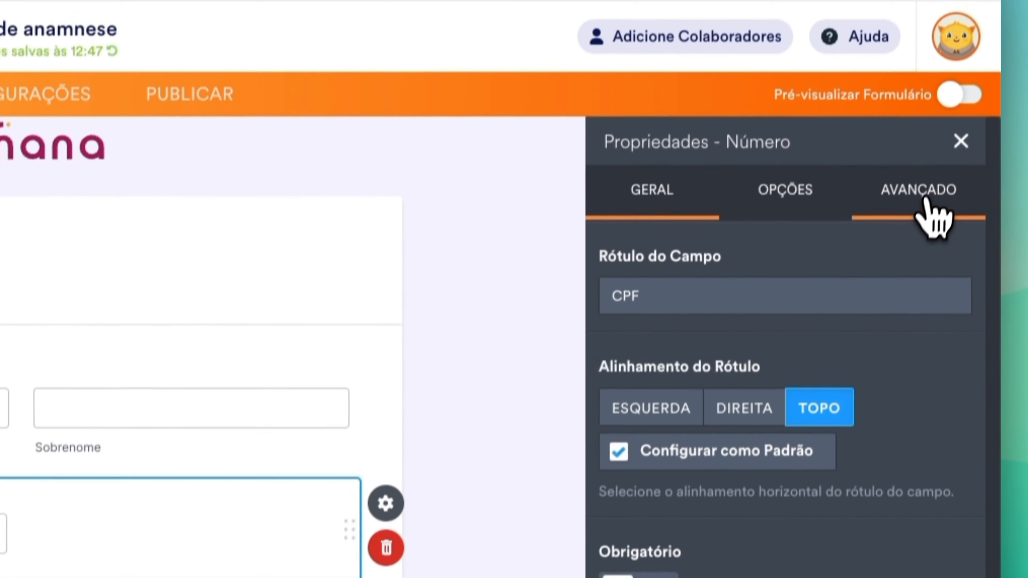
{"action": "left_click", "coordinate": [926, 84]}
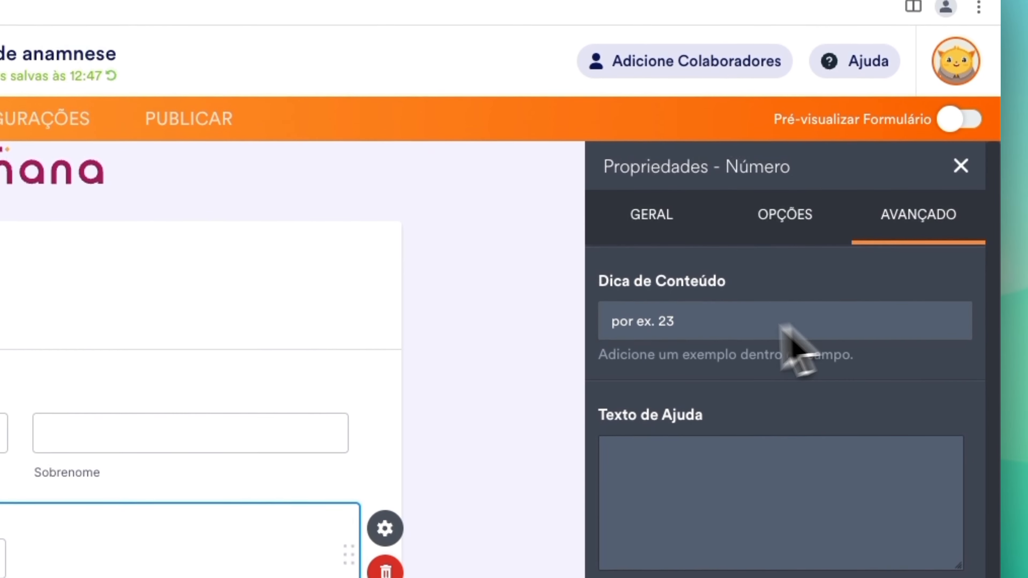
{"action": "left_click_drag", "start_coordinate": [688, 322], "coordinate": [573, 324]}
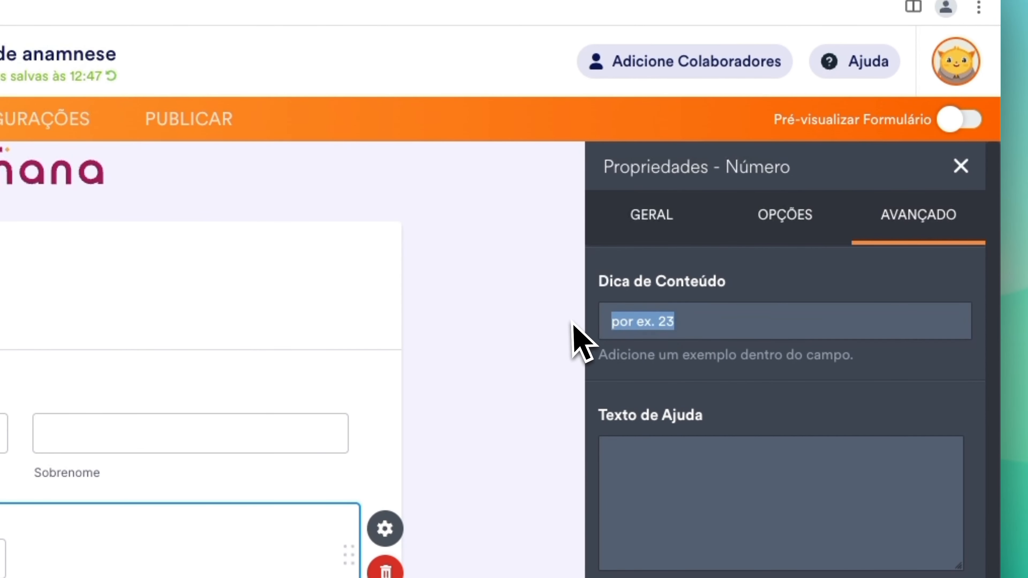
{"action": "type", "text": "000."}
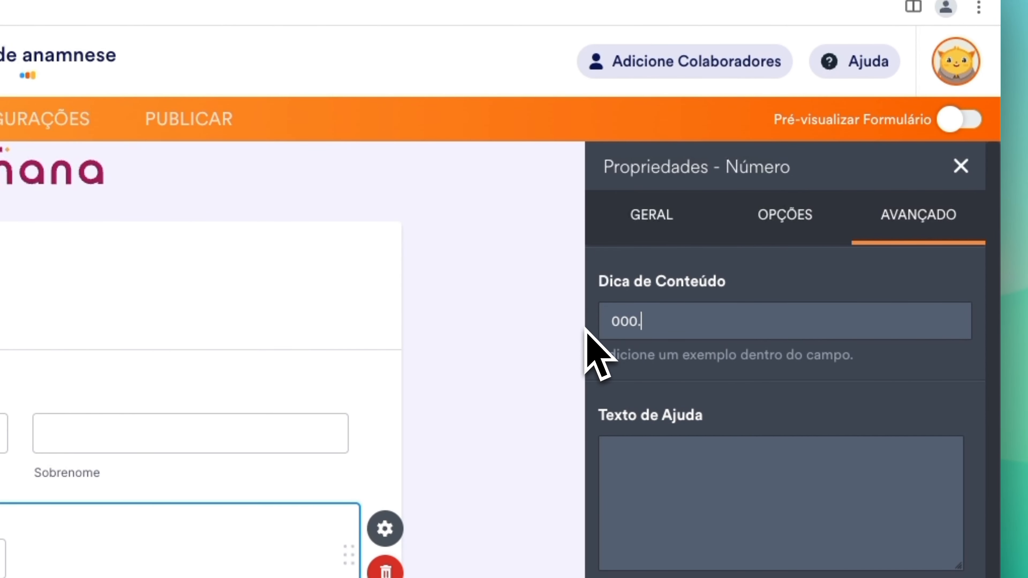
{"action": "type", "text": "000.000-0"}
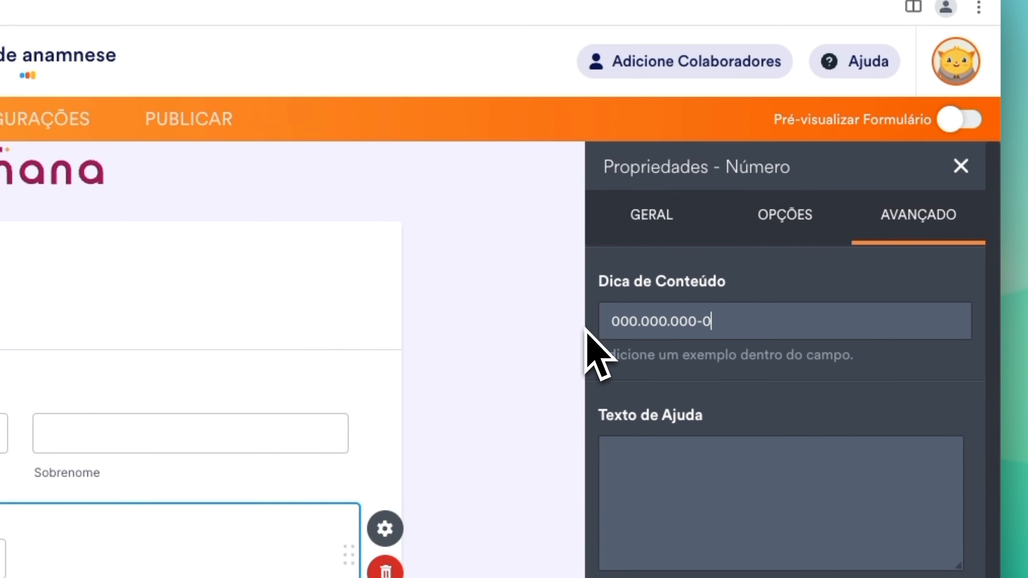
{"action": "type", "text": "0"}
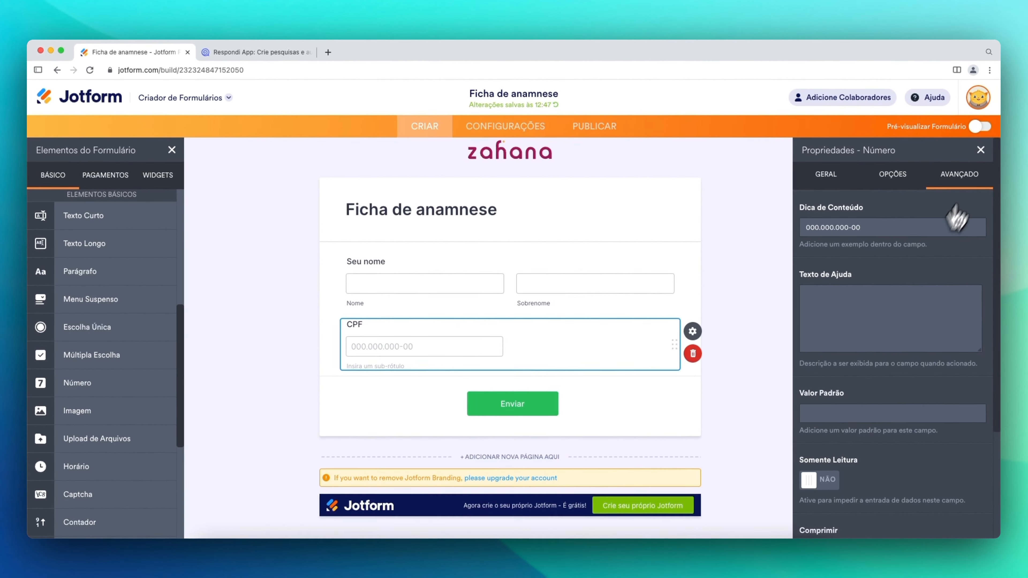
{"action": "left_click", "coordinate": [980, 151]}
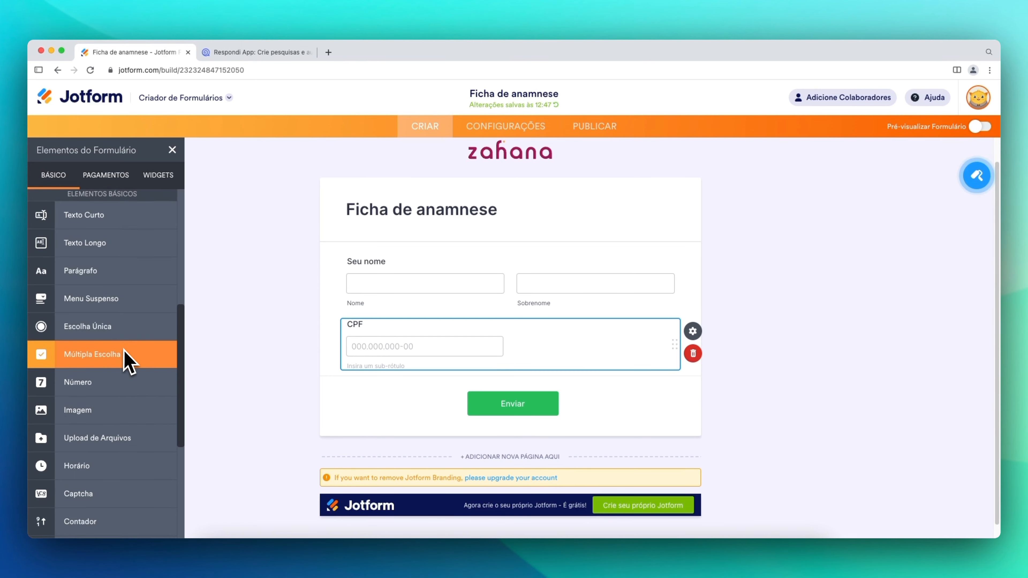
- Insert an input table below CPF and title it 'Histórico de saúde', correcting the typos
{"action": "scroll", "coordinate": [133, 348], "scroll_direction": "down", "scroll_amount": 5}
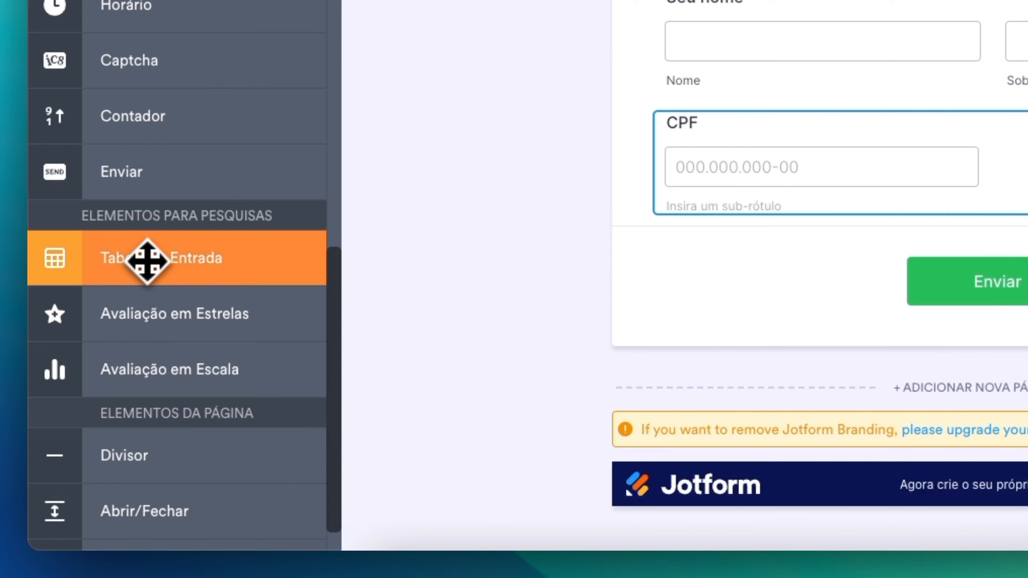
{"action": "left_click_drag", "start_coordinate": [147, 261], "coordinate": [866, 251]}
{"action": "left_click", "coordinate": [545, 137]}
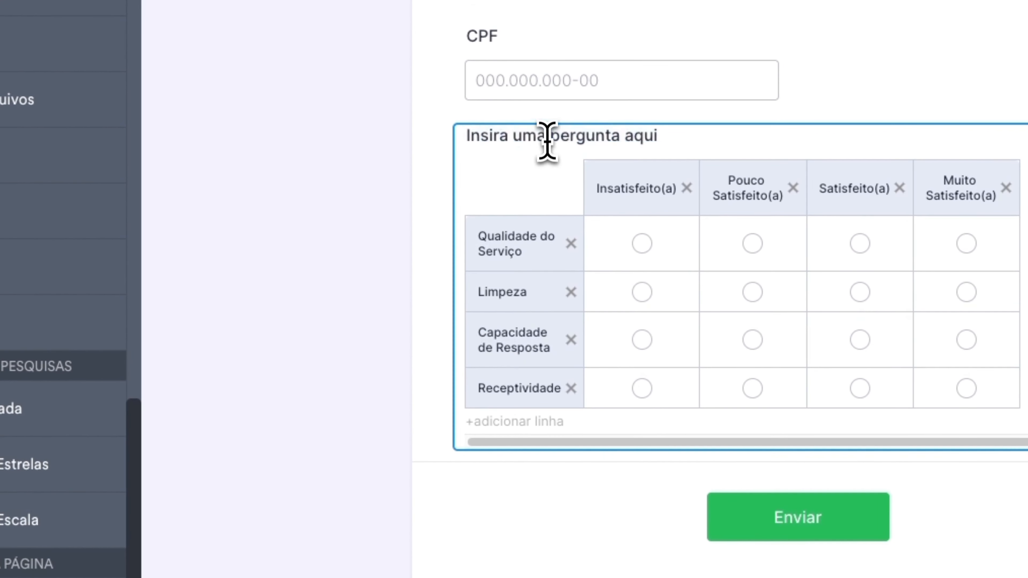
{"action": "triple_click", "coordinate": [545, 137]}
{"action": "type", "text": "H"}
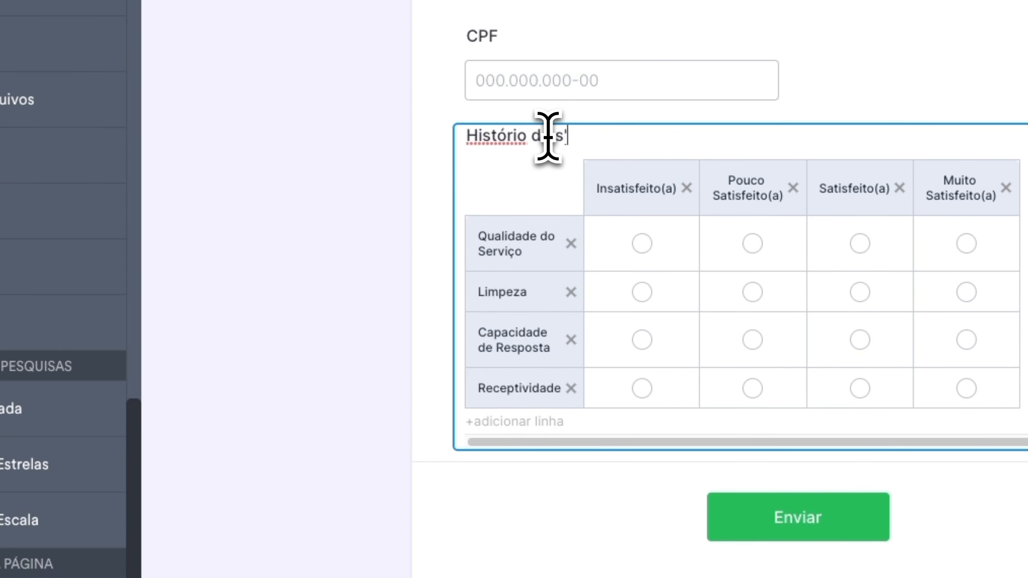
{"action": "type", "text": "istório de saúdo"}
{"action": "key", "text": "BackSpace"}
{"action": "type", "text": "e"}
{"action": "left_click", "coordinate": [516, 136]}
{"action": "type", "text": "c"}
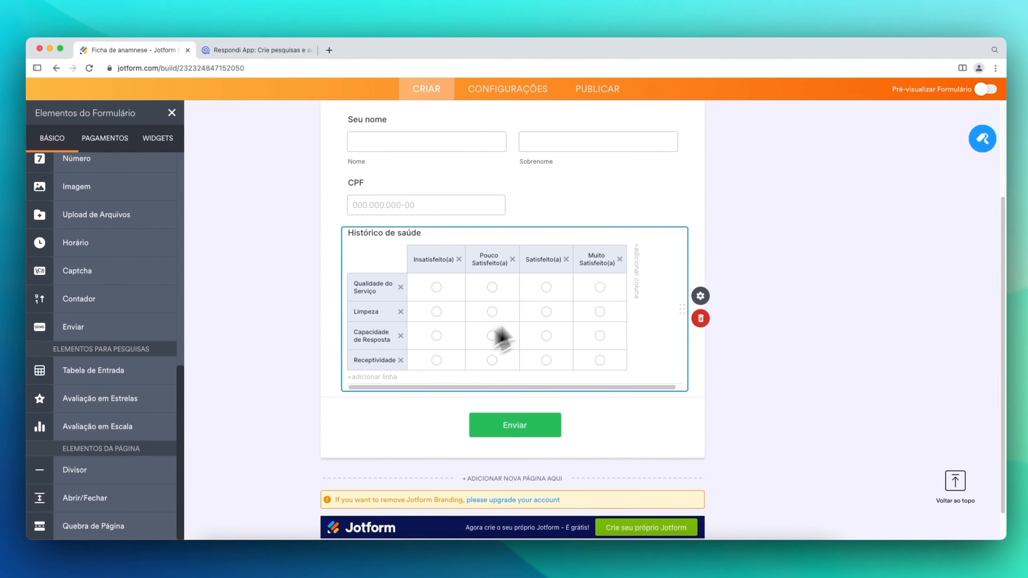
- Keep single-choice cells and replace the row labels with 'É alergica' and 'Já realizou o procedimento antes'
{"action": "left_click", "coordinate": [706, 300]}
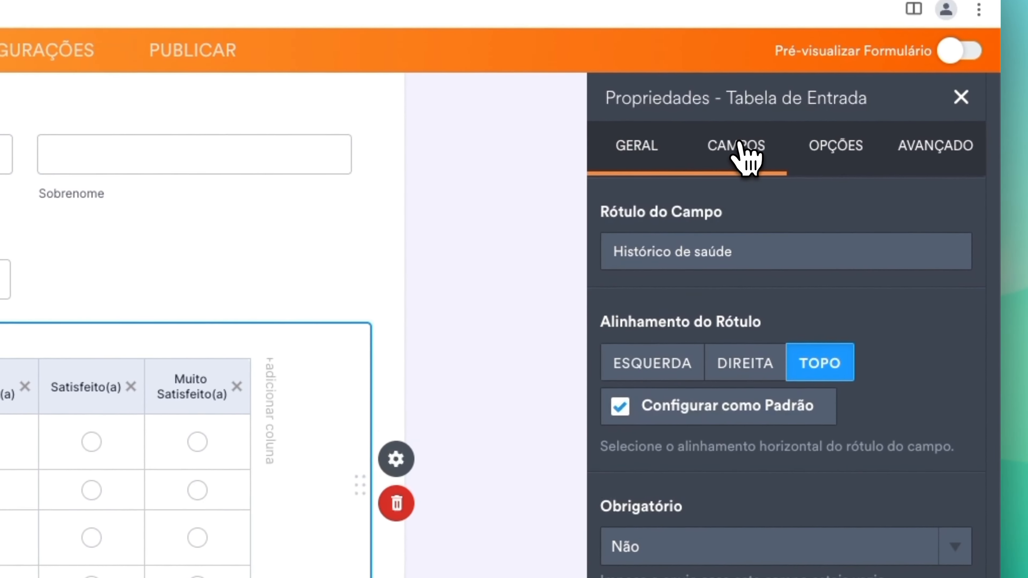
{"action": "left_click", "coordinate": [742, 156]}
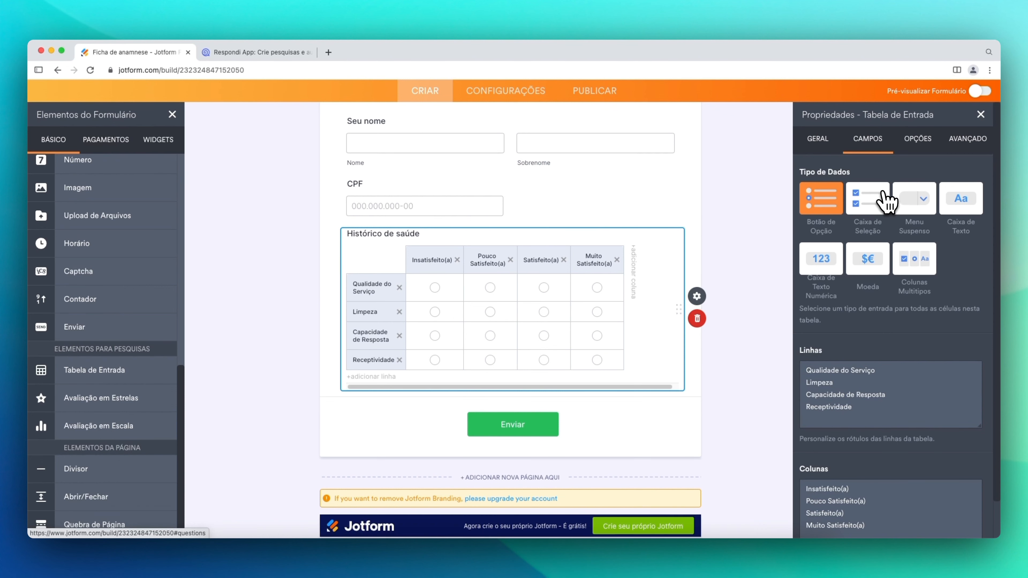
{"action": "left_click", "coordinate": [886, 201]}
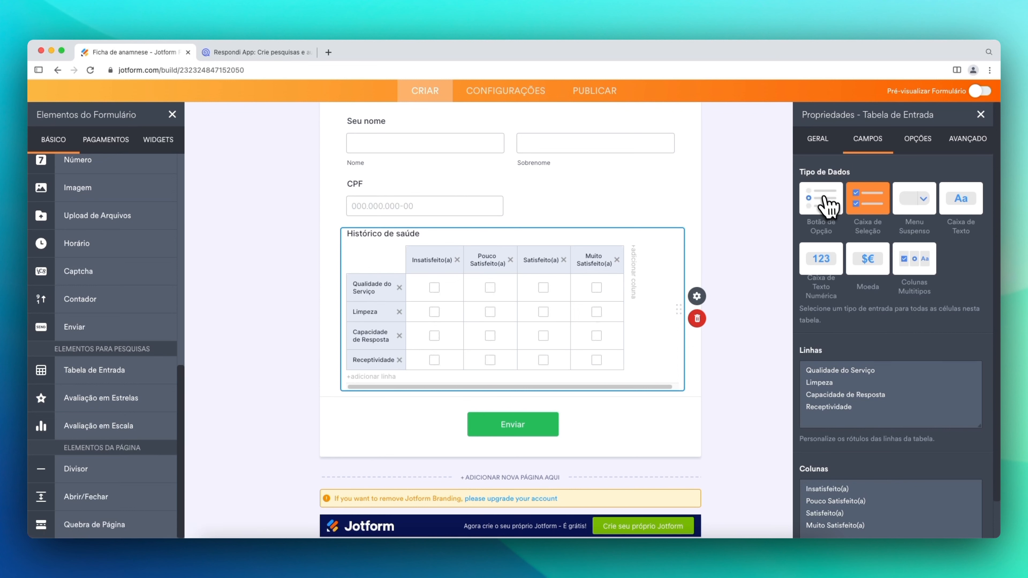
{"action": "left_click", "coordinate": [826, 205]}
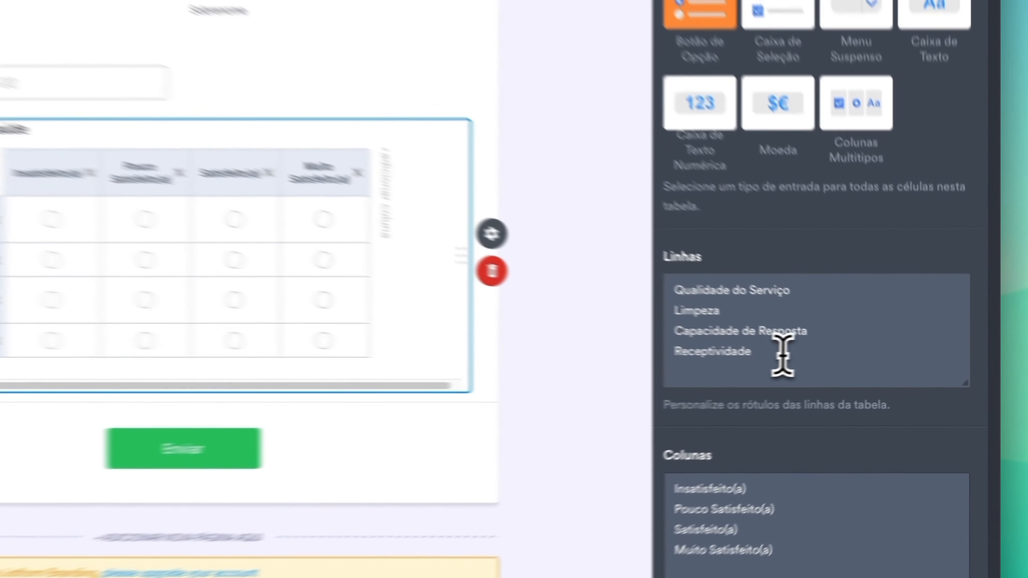
{"action": "left_click_drag", "start_coordinate": [867, 405], "coordinate": [806, 371]}
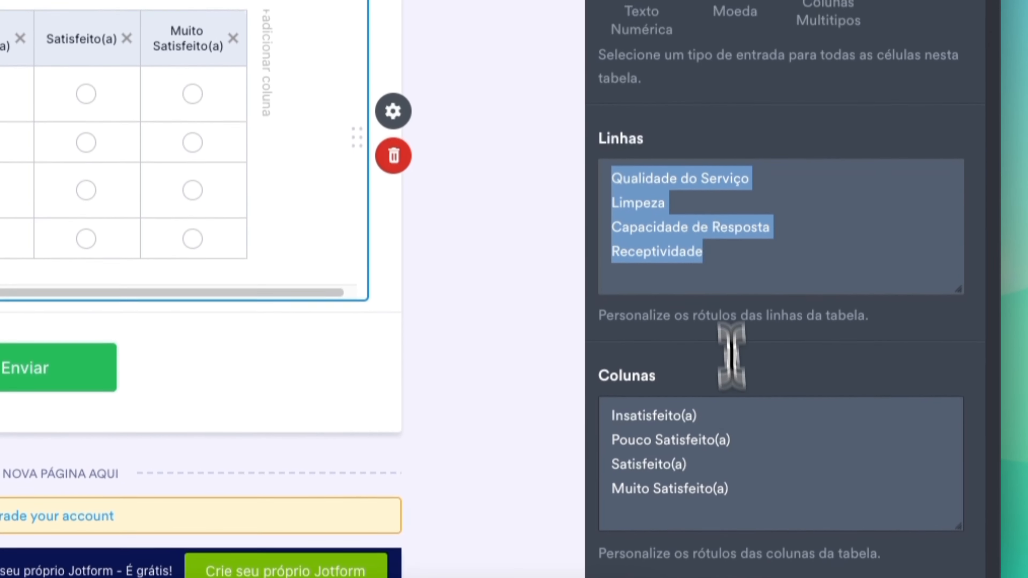
{"action": "left_click", "coordinate": [735, 333]}
{"action": "left_click_drag", "start_coordinate": [735, 221], "coordinate": [601, 165]}
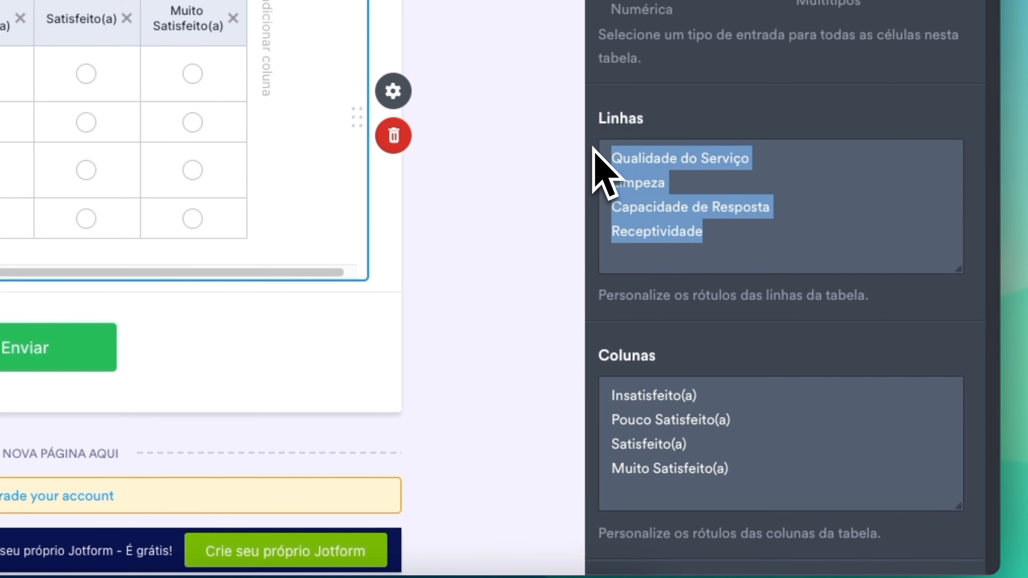
{"action": "type", "text": "É alergi"}
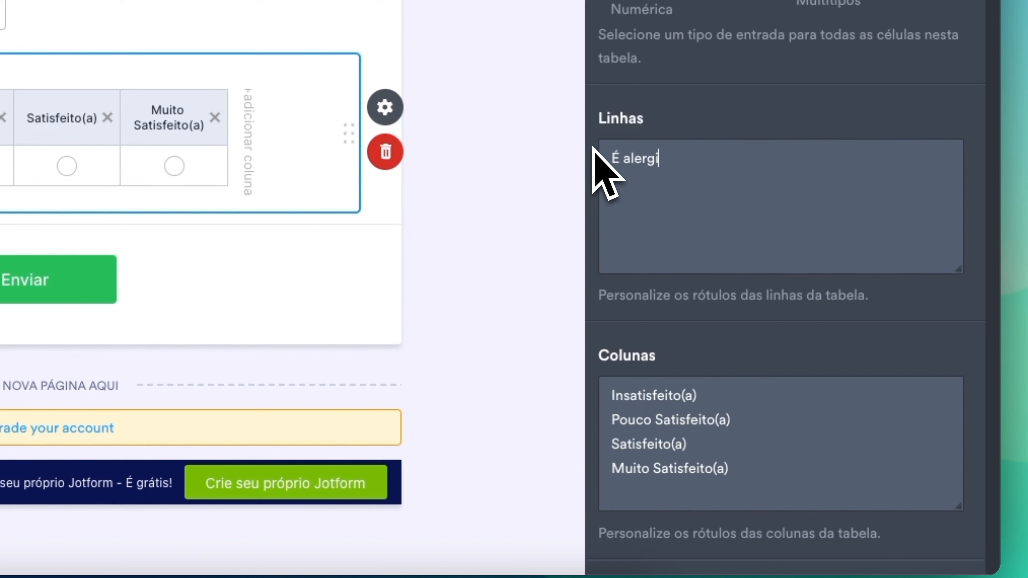
{"action": "type", "text": "ca à X?"}
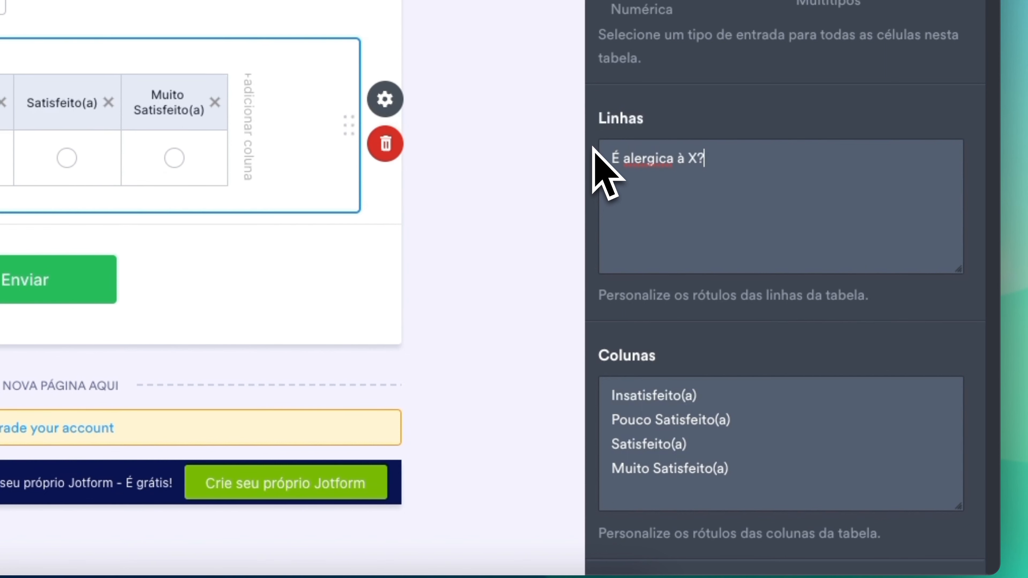
{"action": "key", "text": "Return"}
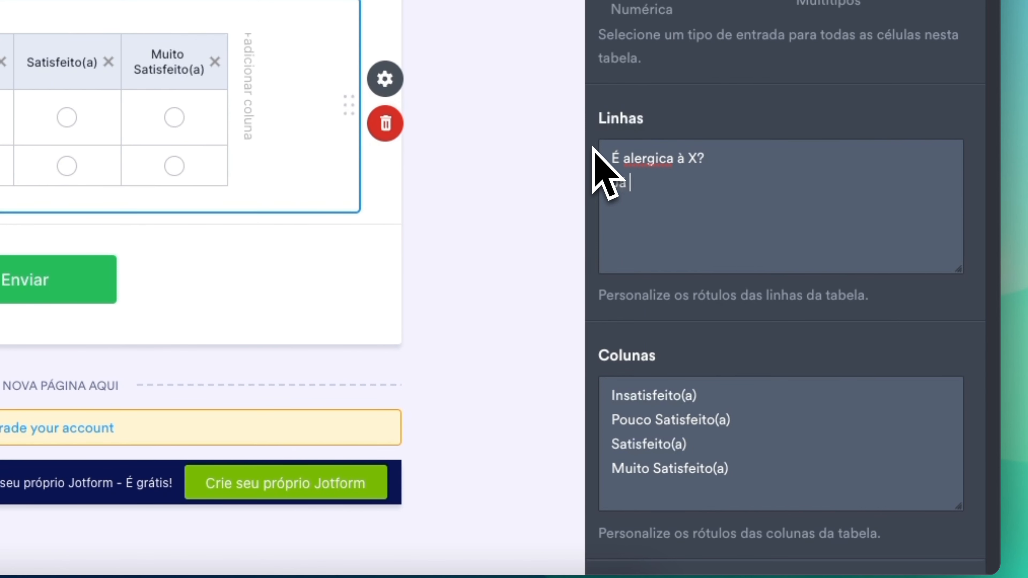
{"action": "type", "text": "Já realizou o proce"}
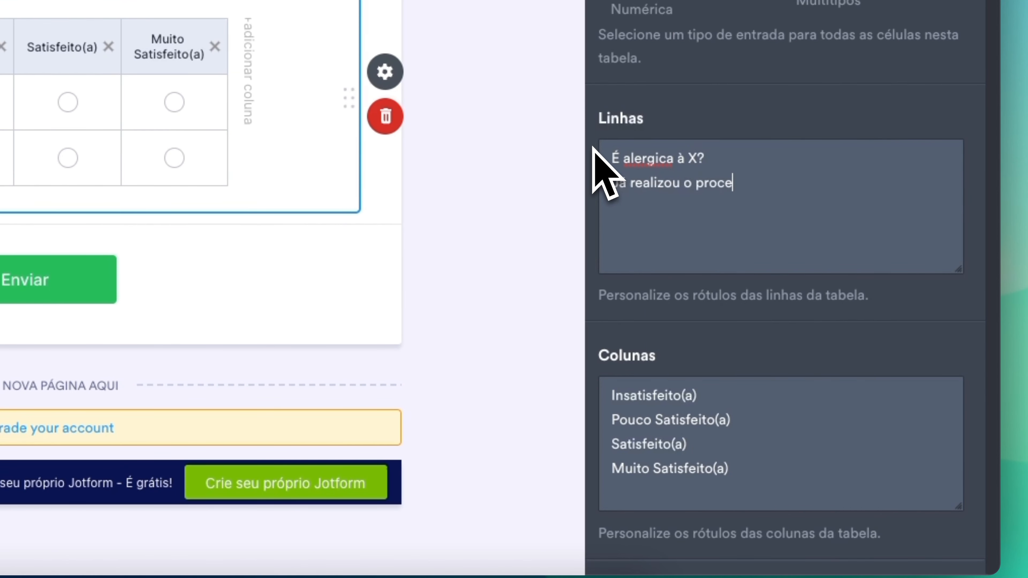
{"action": "type", "text": "dimento antes?"}
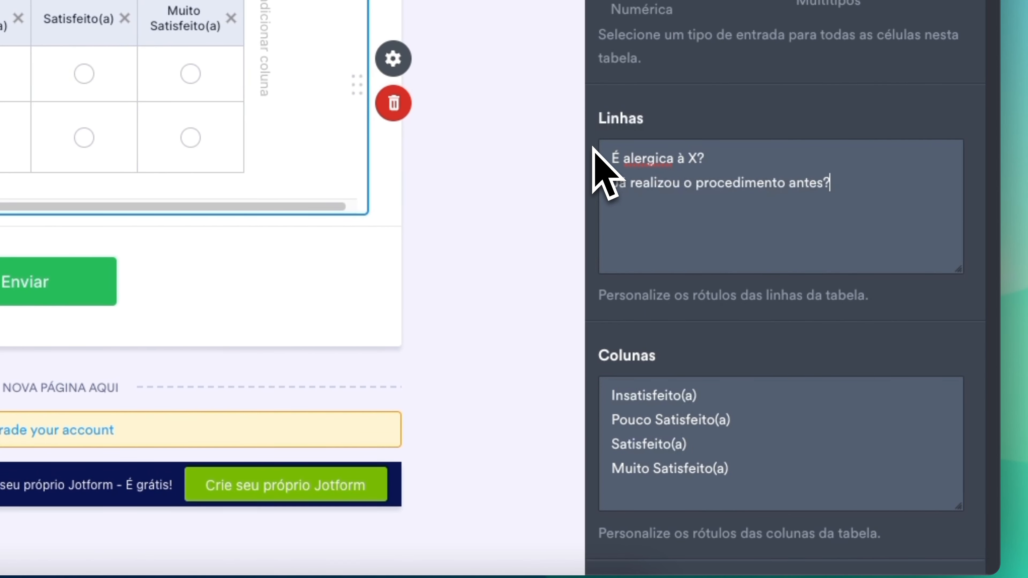
- Duplicate the two row questions twice so each appears three times
{"action": "left_click_drag", "start_coordinate": [837, 187], "coordinate": [593, 159]}
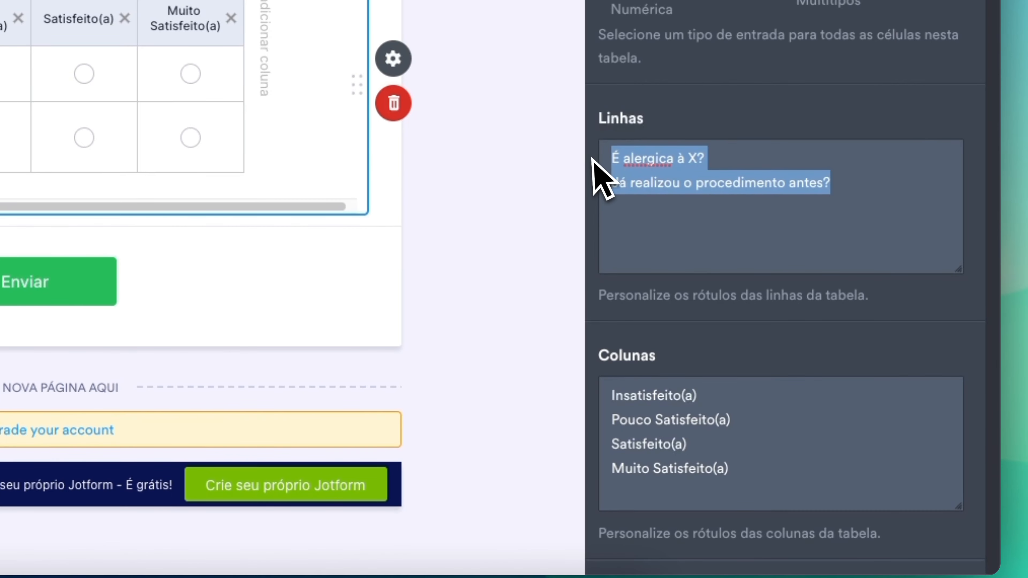
{"action": "key", "text": "ctrl+c"}
{"action": "left_click", "coordinate": [844, 180]}
{"action": "key", "text": "Return"}
{"action": "key", "text": "ctrl+v"}
{"action": "key", "text": "Return"}
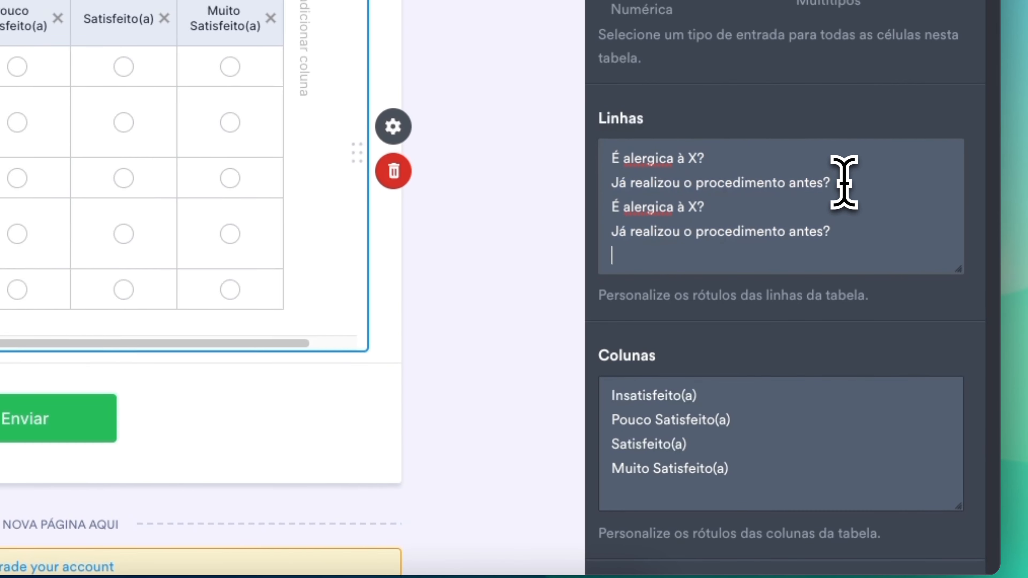
{"action": "key", "text": "ctrl+v"}
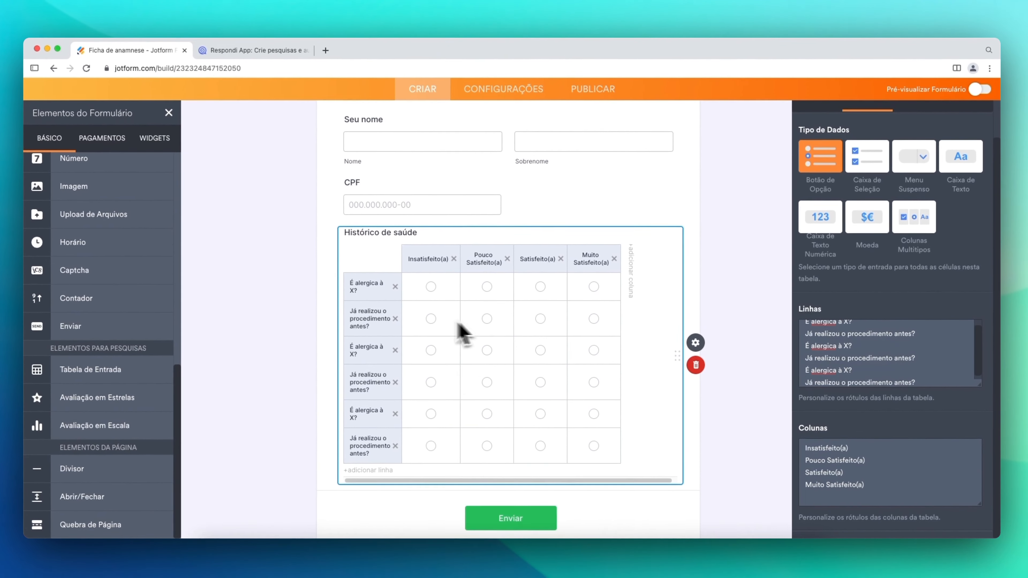
- Replace the four satisfaction column labels with SIM, starting a line for the second column
{"action": "left_click_drag", "start_coordinate": [890, 485], "coordinate": [781, 456]}
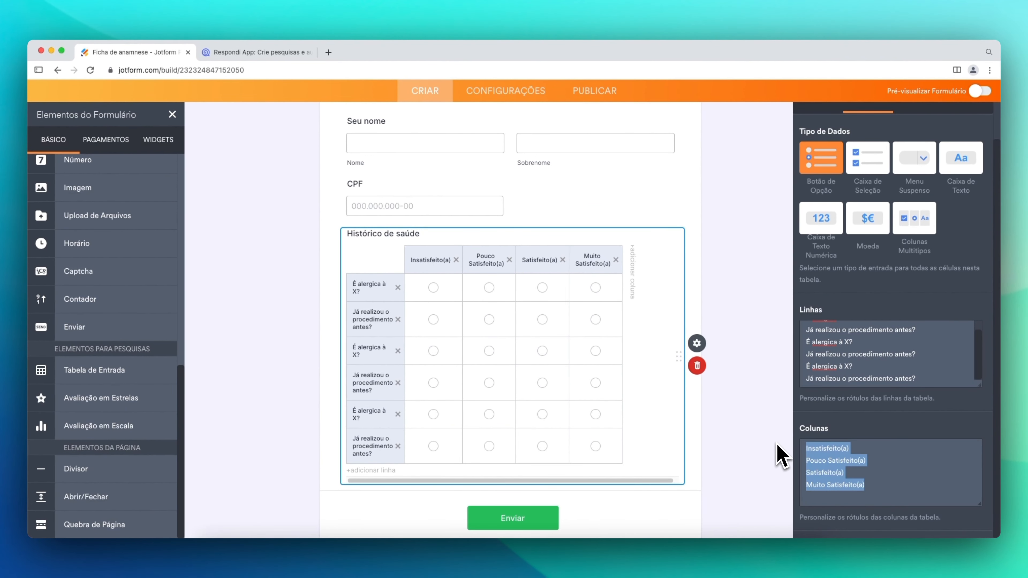
{"action": "key", "text": "BackSpace"}
{"action": "type", "text": "SIM"}
{"action": "key", "text": "Return"}
- Add NÃO as the second column, deselect the table, and review the six-question table
{"action": "type", "text": "NÃO"}
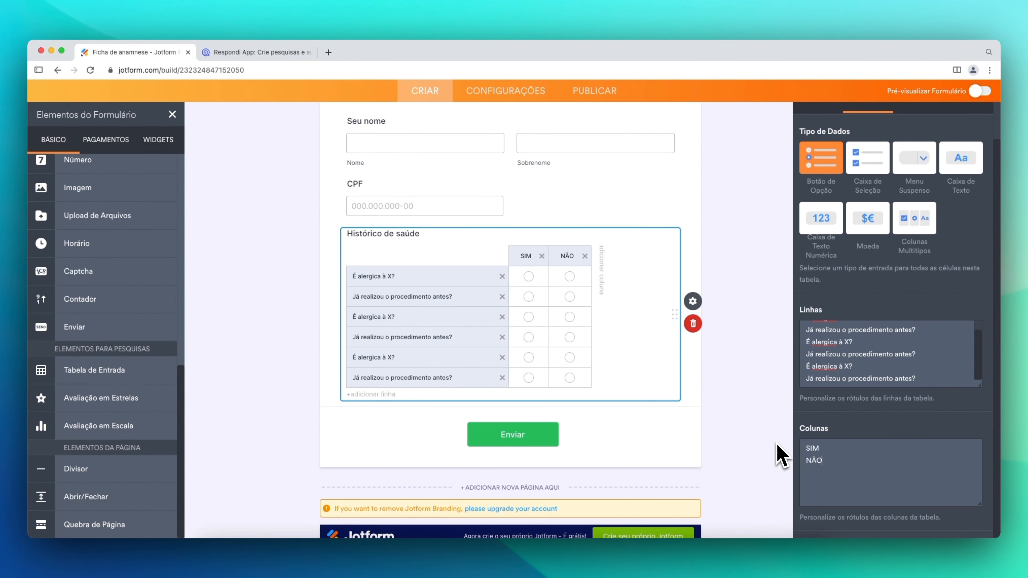
{"action": "scroll", "coordinate": [522, 311], "scroll_direction": "down", "scroll_amount": 1}
{"action": "scroll", "coordinate": [525, 348], "scroll_direction": "up", "scroll_amount": 3}
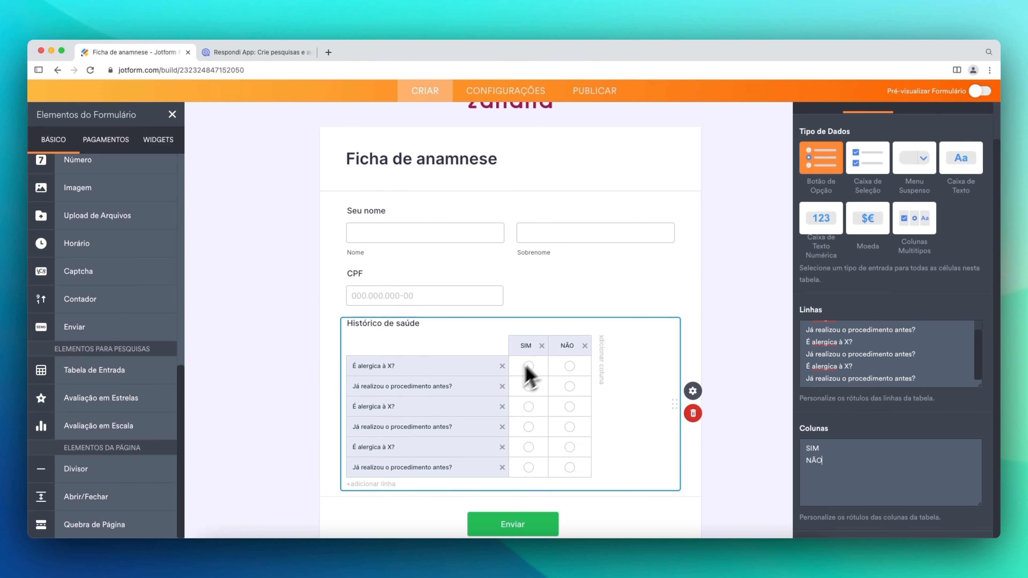
{"action": "scroll", "coordinate": [529, 360], "scroll_direction": "down", "scroll_amount": 3}
{"action": "left_click", "coordinate": [303, 326]}
{"action": "scroll", "coordinate": [302, 326], "scroll_direction": "up", "scroll_amount": 3}
{"action": "scroll", "coordinate": [303, 325], "scroll_direction": "down", "scroll_amount": 3}
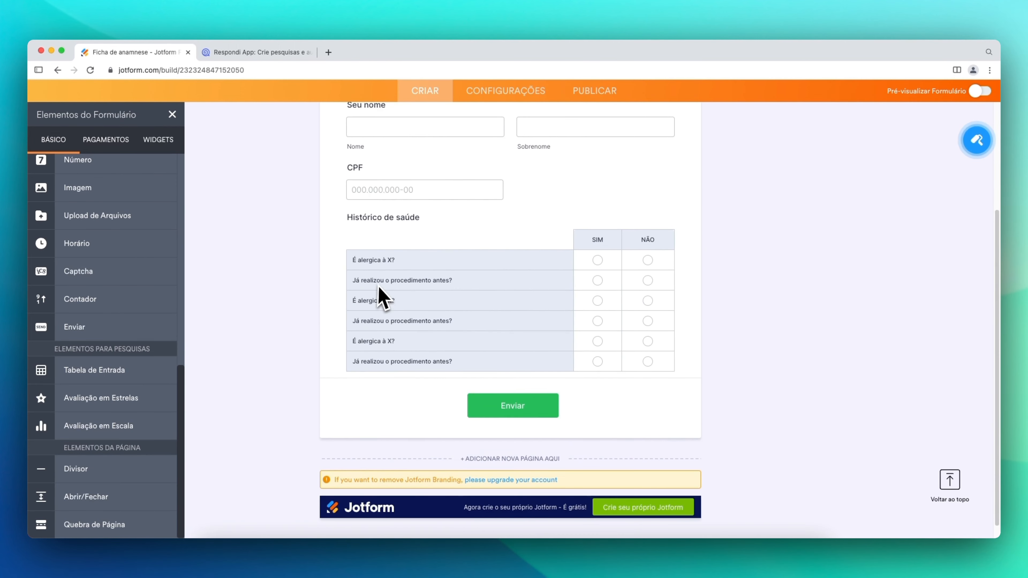
{"action": "scroll", "coordinate": [470, 390], "scroll_direction": "up", "scroll_amount": 3}
{"action": "scroll", "coordinate": [471, 390], "scroll_direction": "down", "scroll_amount": 2}
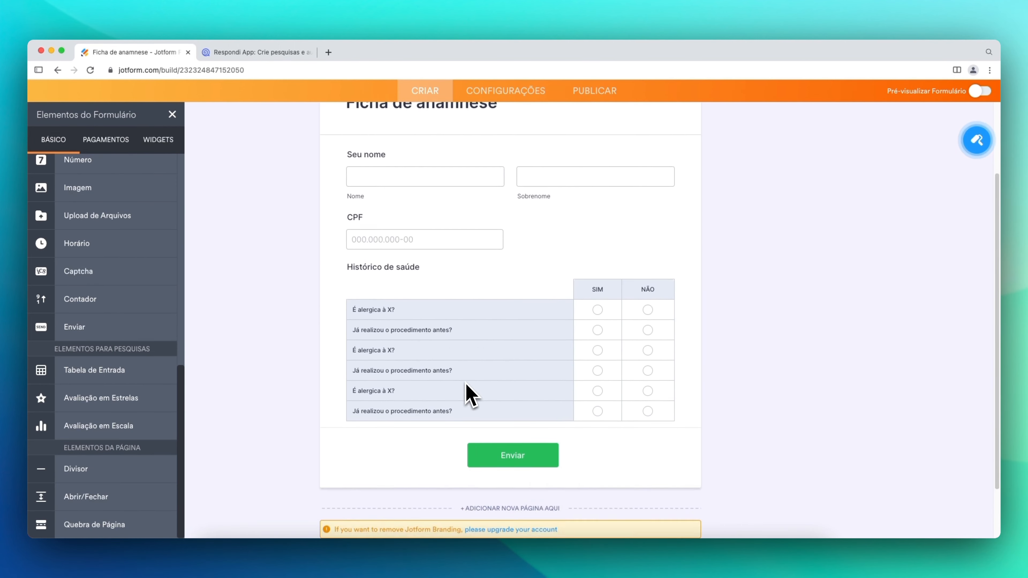
{"action": "scroll", "coordinate": [463, 413], "scroll_direction": "up", "scroll_amount": 4}
{"action": "scroll", "coordinate": [460, 408], "scroll_direction": "down", "scroll_amount": 3}
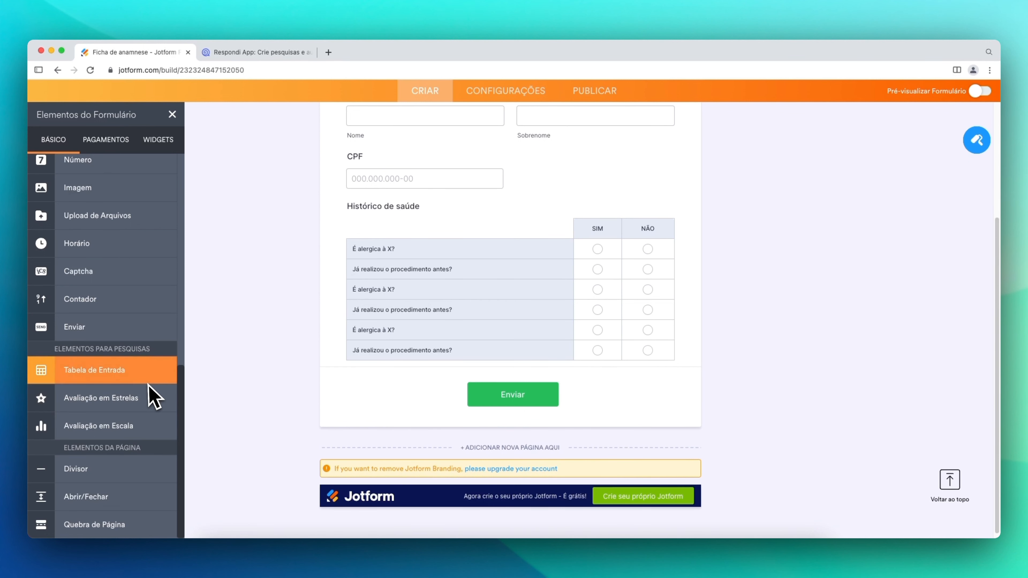
{"action": "scroll", "coordinate": [129, 370], "scroll_direction": "up", "scroll_amount": 6}
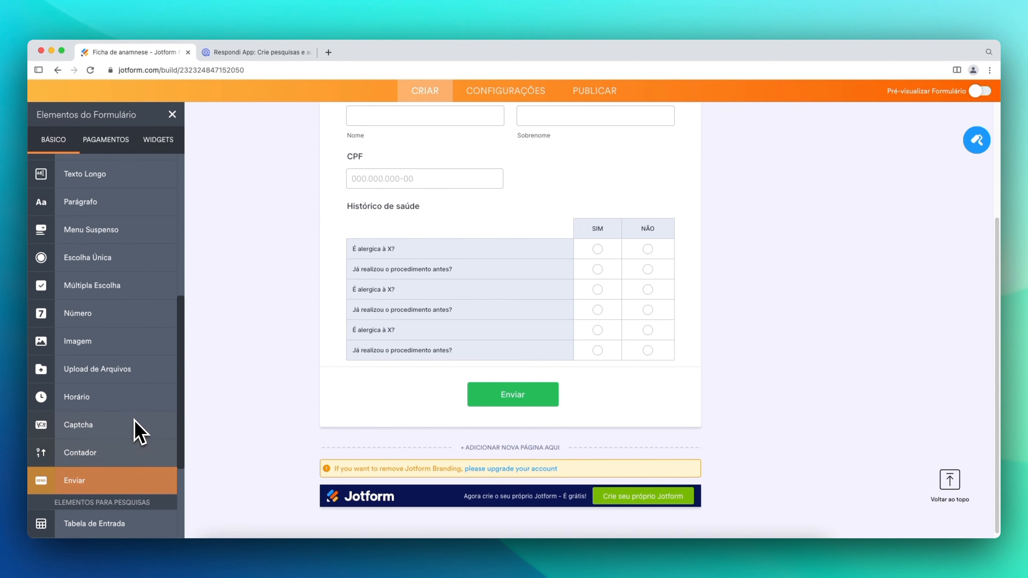
- Place a multiple-choice question below the health table and retitle it TERMO DE CONSENTIMENTO
{"action": "scroll", "coordinate": [140, 401], "scroll_direction": "down", "scroll_amount": 6}
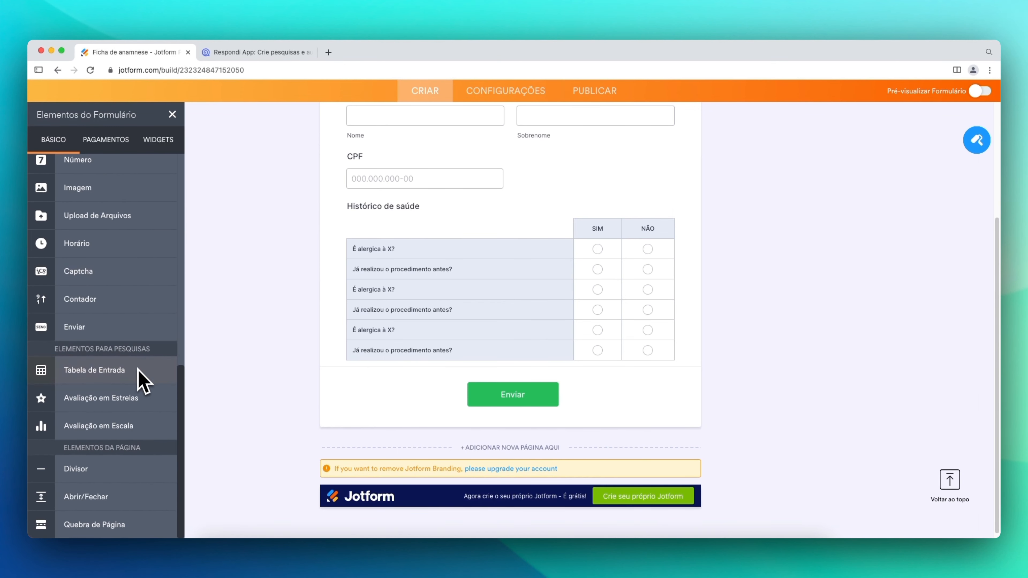
{"action": "scroll", "coordinate": [384, 321], "scroll_direction": "up", "scroll_amount": 4}
{"action": "scroll", "coordinate": [311, 382], "scroll_direction": "down", "scroll_amount": 4}
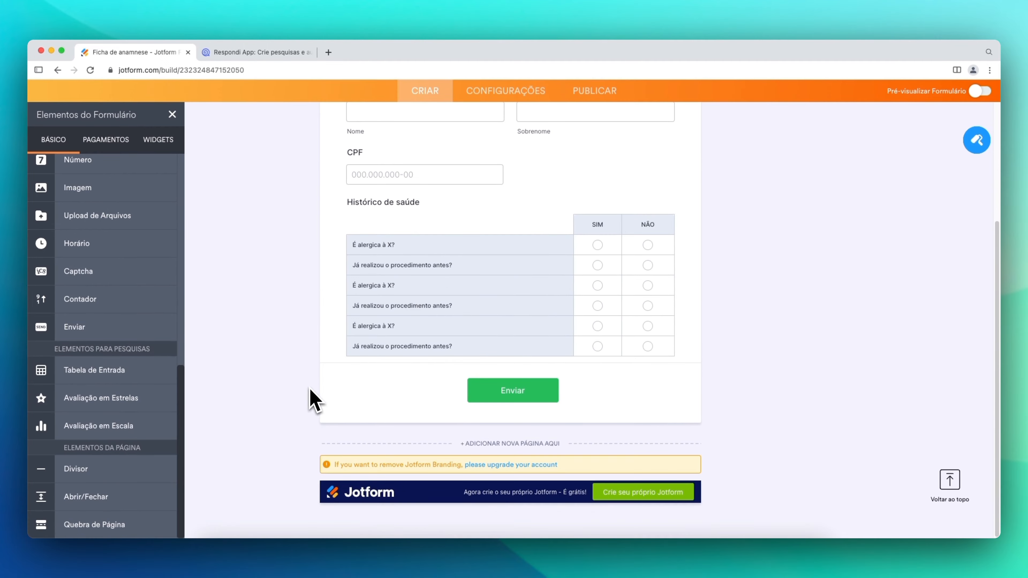
{"action": "scroll", "coordinate": [125, 417], "scroll_direction": "up", "scroll_amount": 1}
{"action": "scroll", "coordinate": [125, 417], "scroll_direction": "up", "scroll_amount": 5}
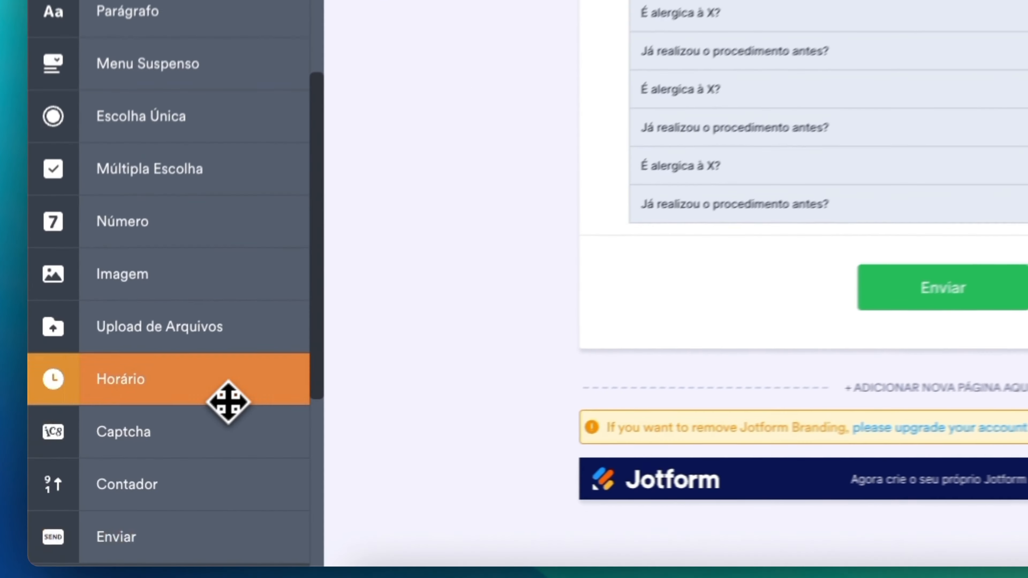
{"action": "left_click_drag", "start_coordinate": [75, 356], "coordinate": [78, 358]}
{"action": "left_click_drag", "start_coordinate": [127, 208], "coordinate": [768, 348]}
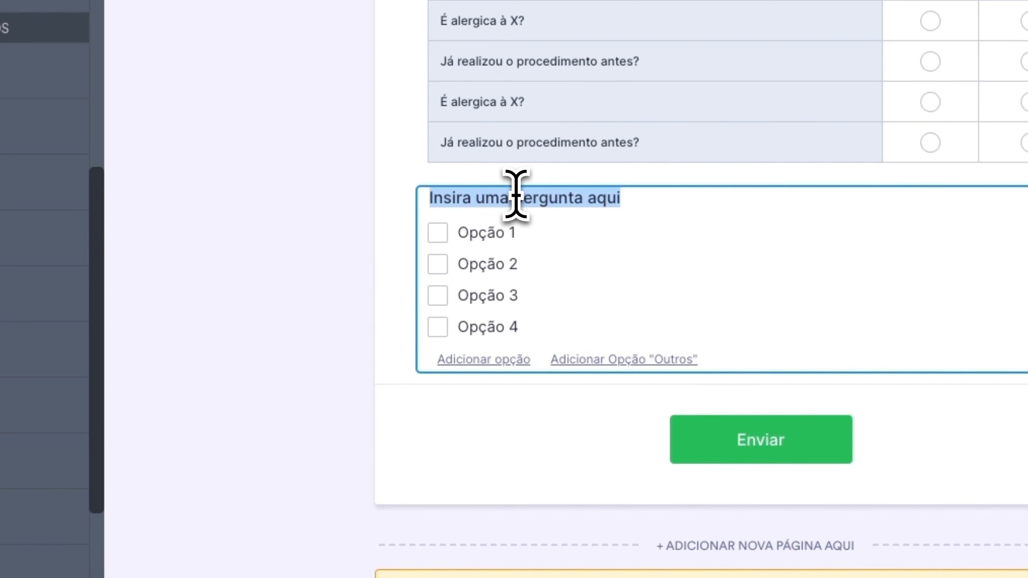
{"action": "type", "text": "Como conhece"}
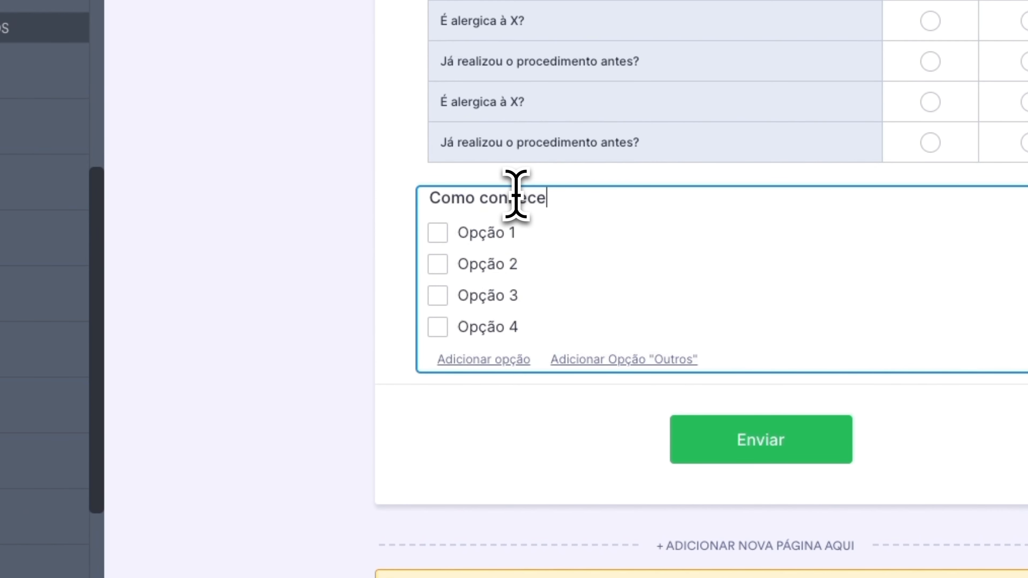
{"action": "double_click", "coordinate": [493, 235]}
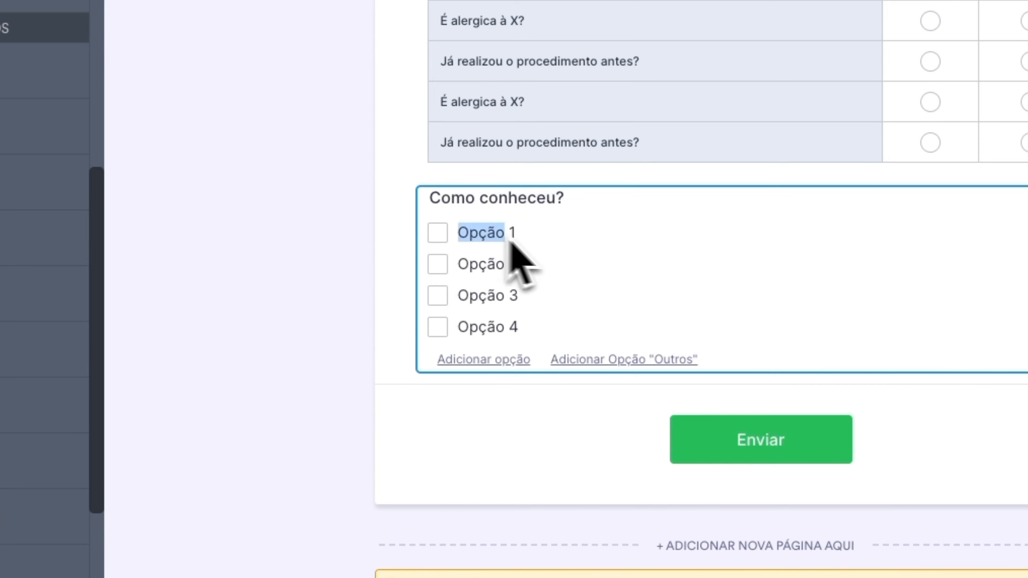
{"action": "left_click", "coordinate": [484, 359]}
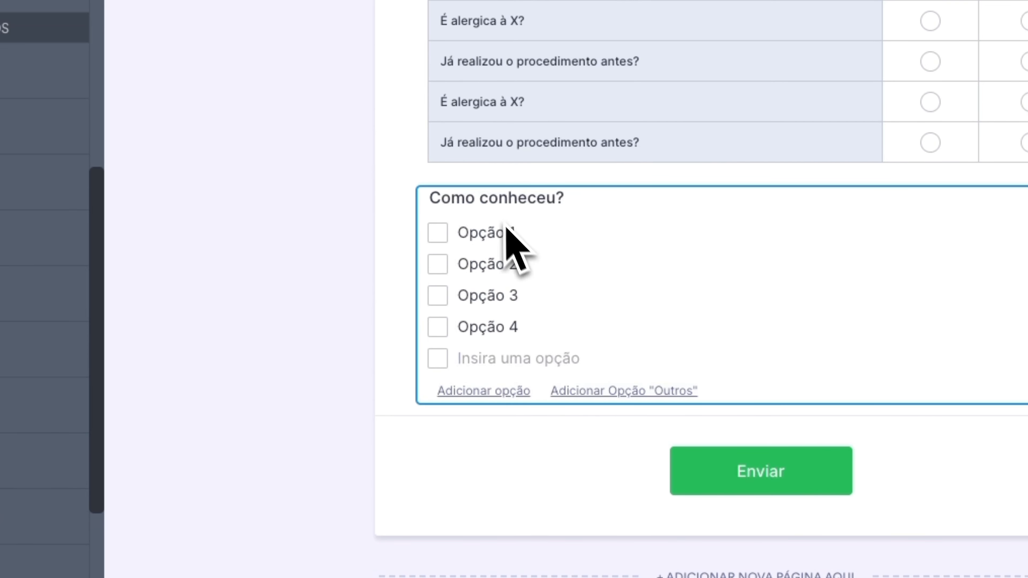
{"action": "left_click", "coordinate": [498, 201]}
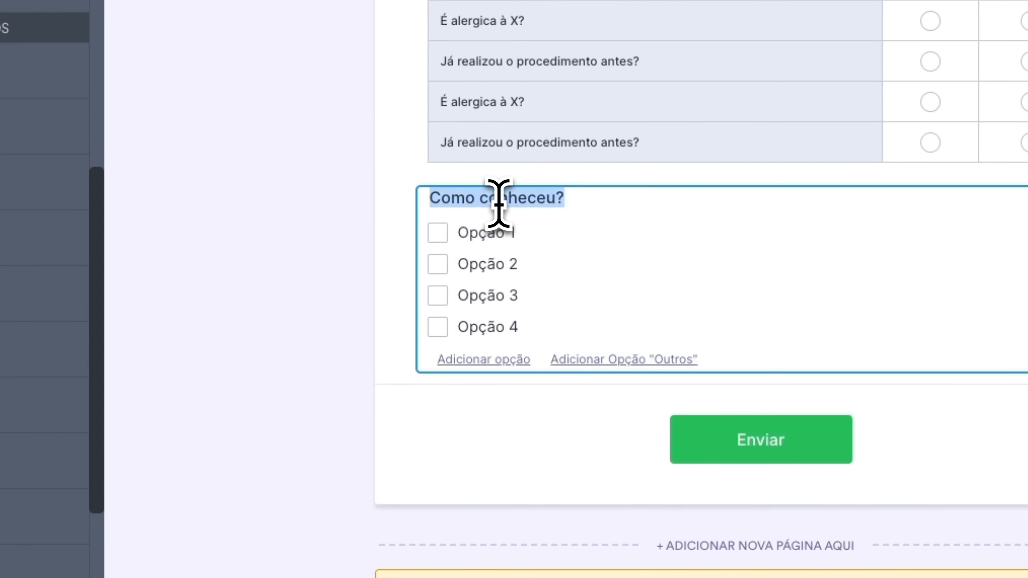
{"action": "type", "text": "TERMO DE CONSENTIMENTO"}
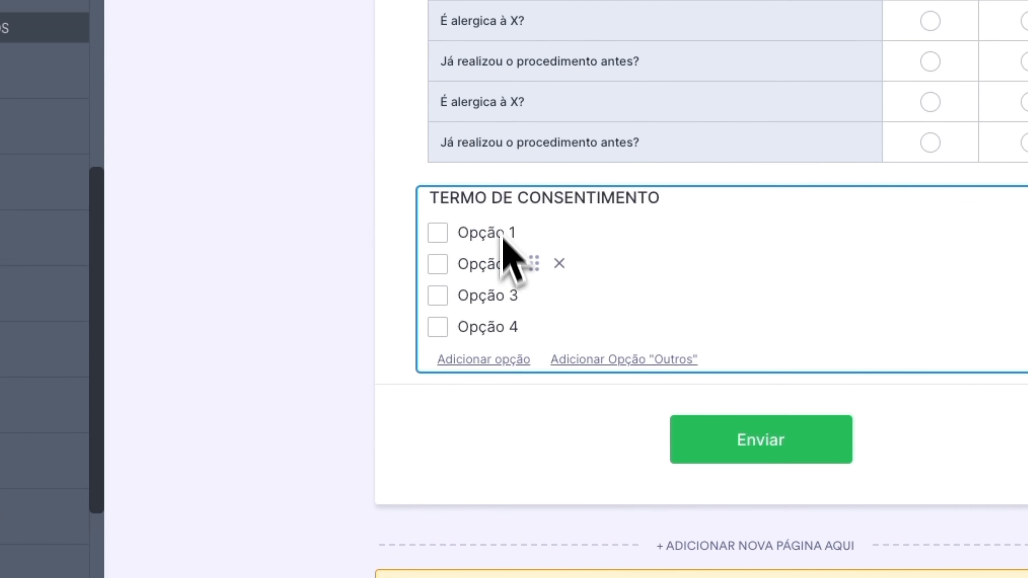
- Delete options 2–4 and rename the remaining option 'Eu autorizo o uso da minha imagem'
{"action": "left_click", "coordinate": [559, 265]}
{"action": "left_click", "coordinate": [559, 273]}
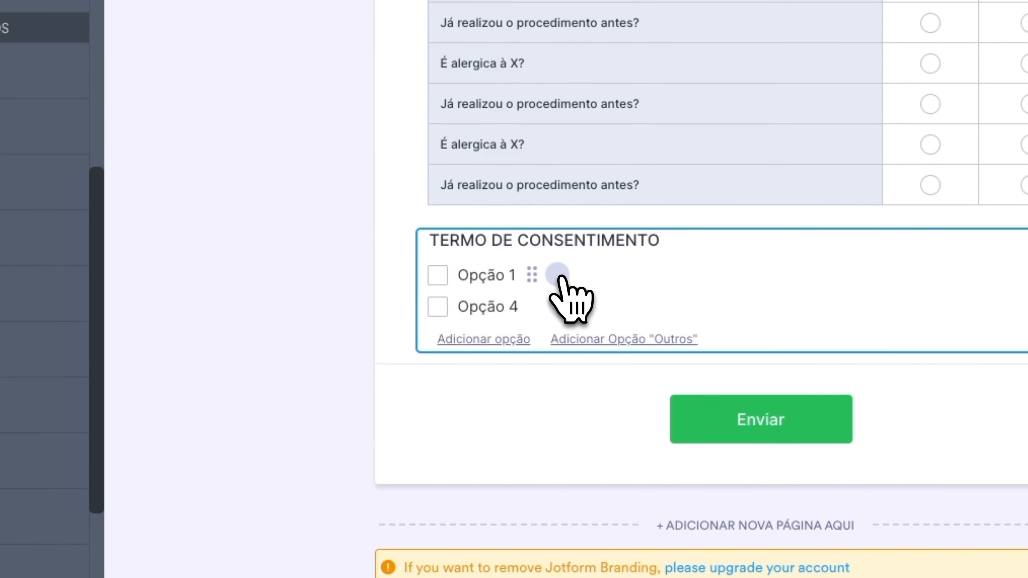
{"action": "left_click", "coordinate": [558, 307]}
{"action": "left_click", "coordinate": [510, 306]}
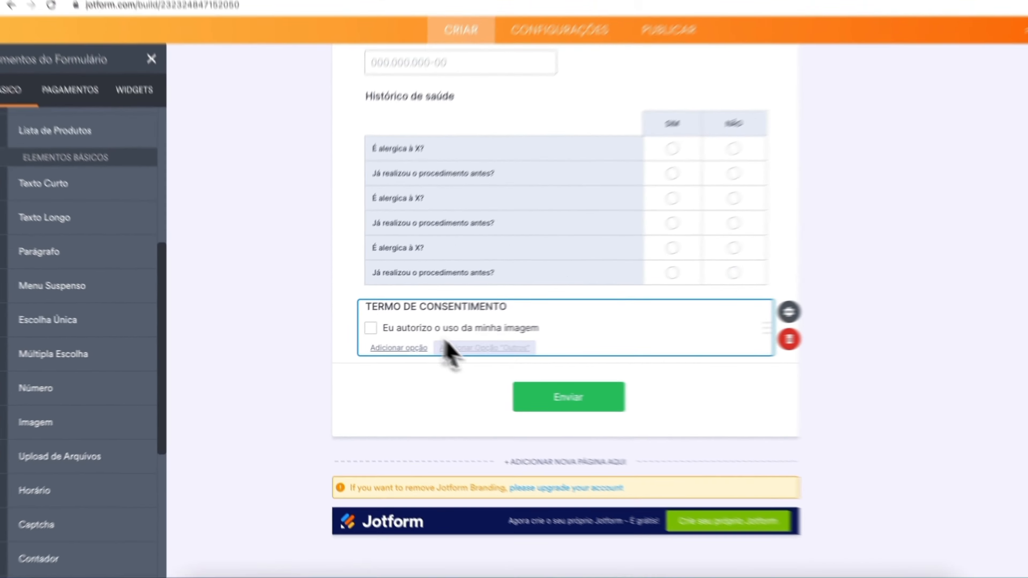
{"action": "scroll", "coordinate": [559, 364], "scroll_direction": "up", "scroll_amount": 5}
{"action": "scroll", "coordinate": [423, 425], "scroll_direction": "down", "scroll_amount": 5}
{"action": "scroll", "coordinate": [101, 338], "scroll_direction": "up", "scroll_amount": 5}
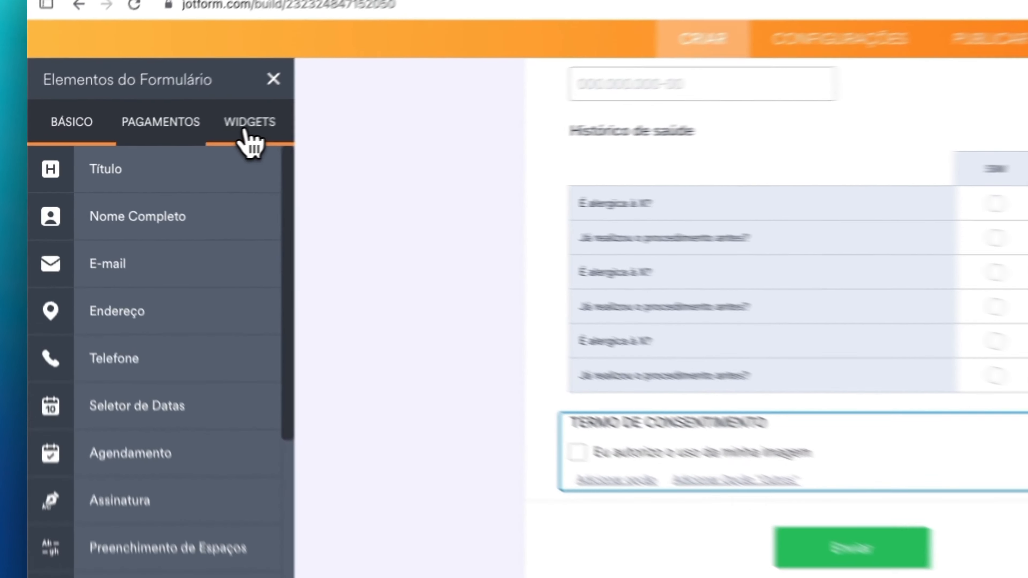
{"action": "left_click", "coordinate": [160, 146]}
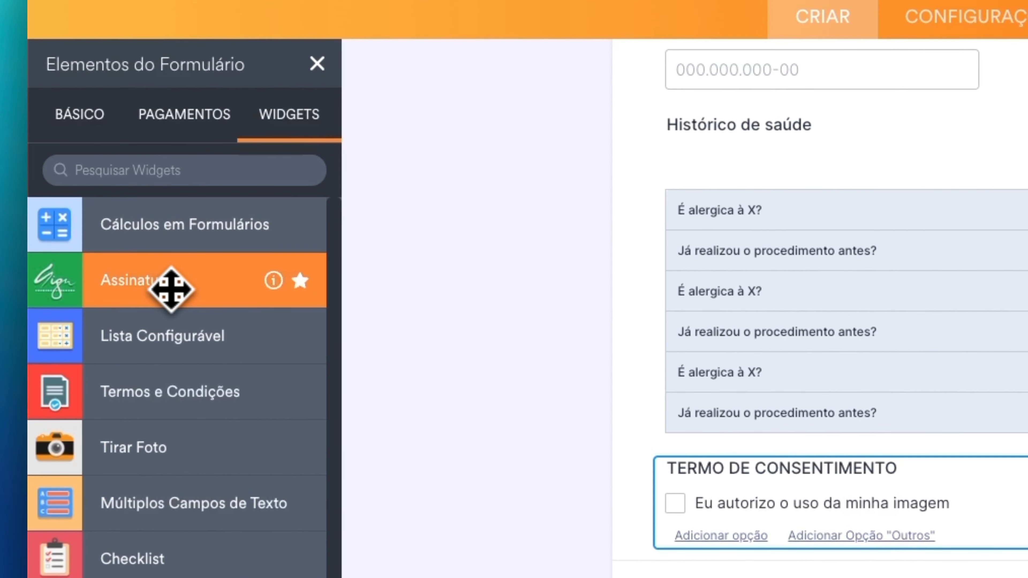
{"action": "mouse_move", "coordinate": [171, 289]}
{"action": "left_mouse_down"}
{"action": "mouse_move", "coordinate": [481, 409]}
{"action": "mouse_move", "coordinate": [772, 558]}
{"action": "mouse_move", "coordinate": [773, 573]}
{"action": "left_mouse_up"}
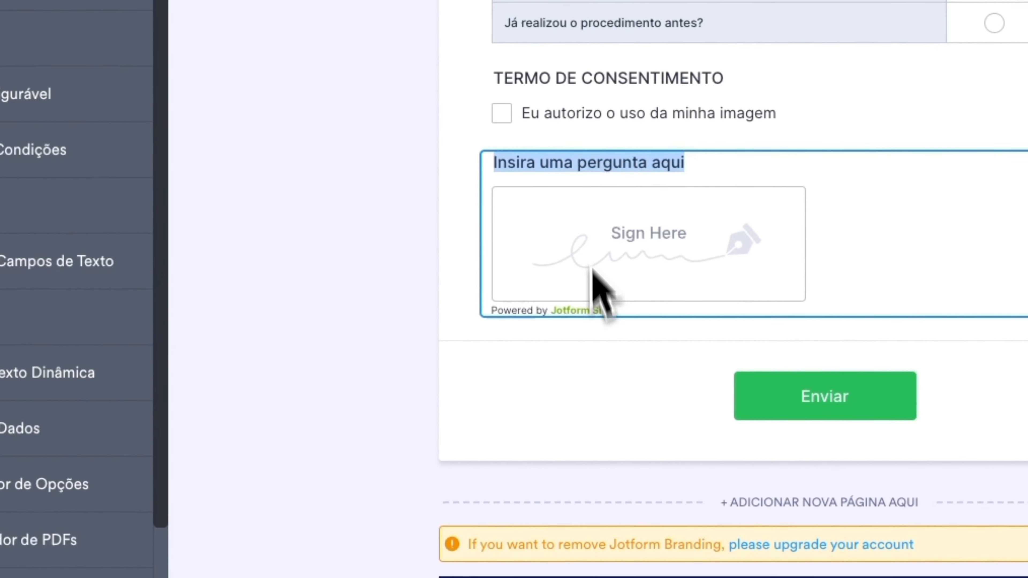
{"action": "triple_click", "coordinate": [587, 163]}
{"action": "type", "text": "Assinatura"}
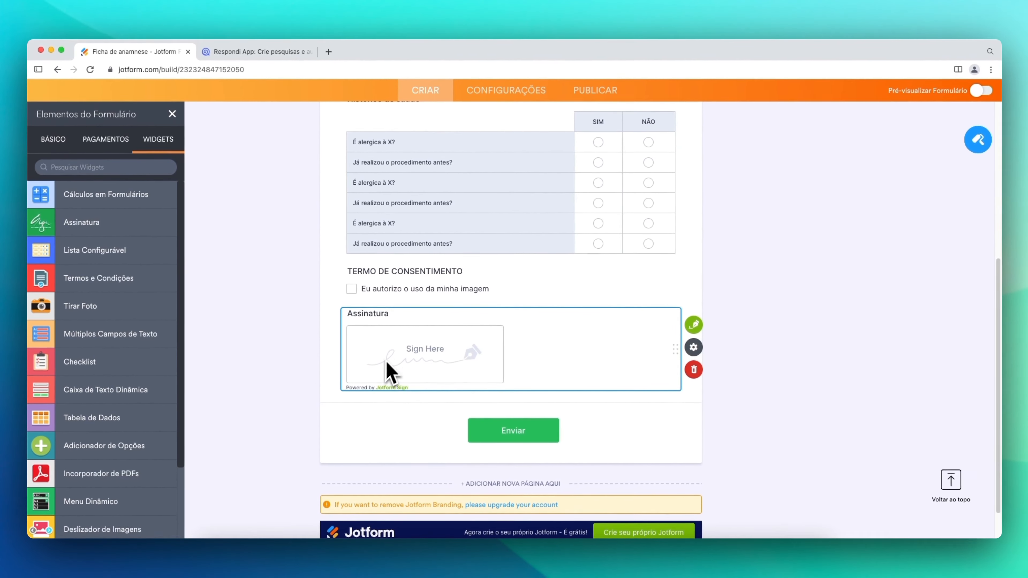
{"action": "scroll", "coordinate": [417, 377], "scroll_direction": "up", "scroll_amount": 1}
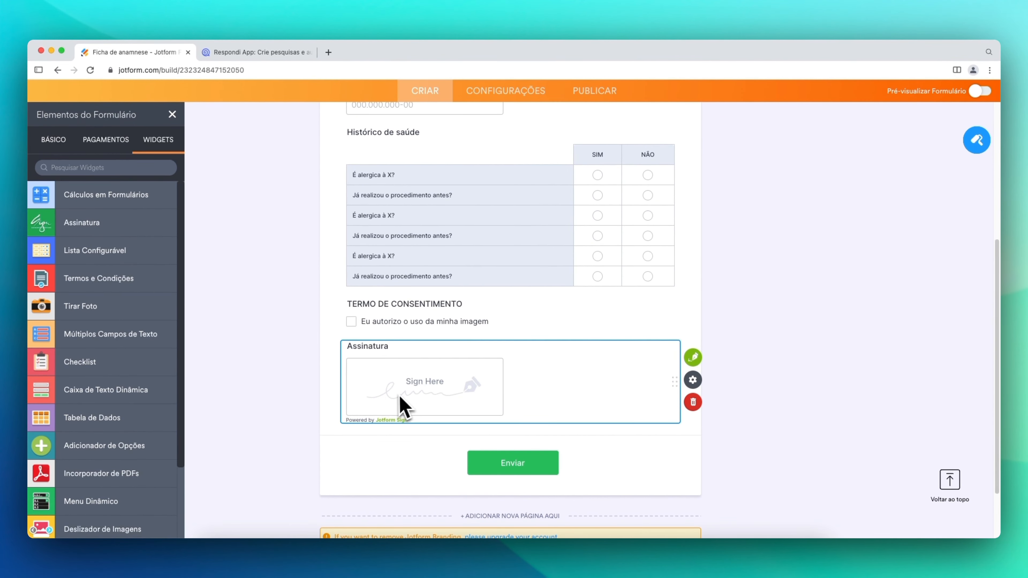
{"action": "scroll", "coordinate": [420, 399], "scroll_direction": "up", "scroll_amount": 3}
{"action": "scroll", "coordinate": [436, 390], "scroll_direction": "down", "scroll_amount": 5}
{"action": "scroll", "coordinate": [478, 429], "scroll_direction": "up", "scroll_amount": 1}
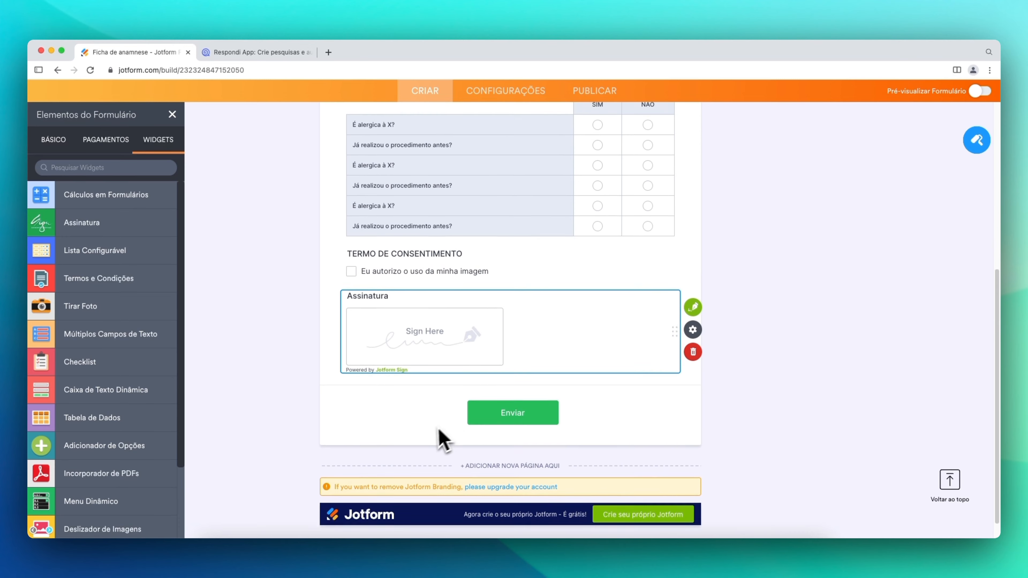
{"action": "scroll", "coordinate": [429, 437], "scroll_direction": "up", "scroll_amount": 3}
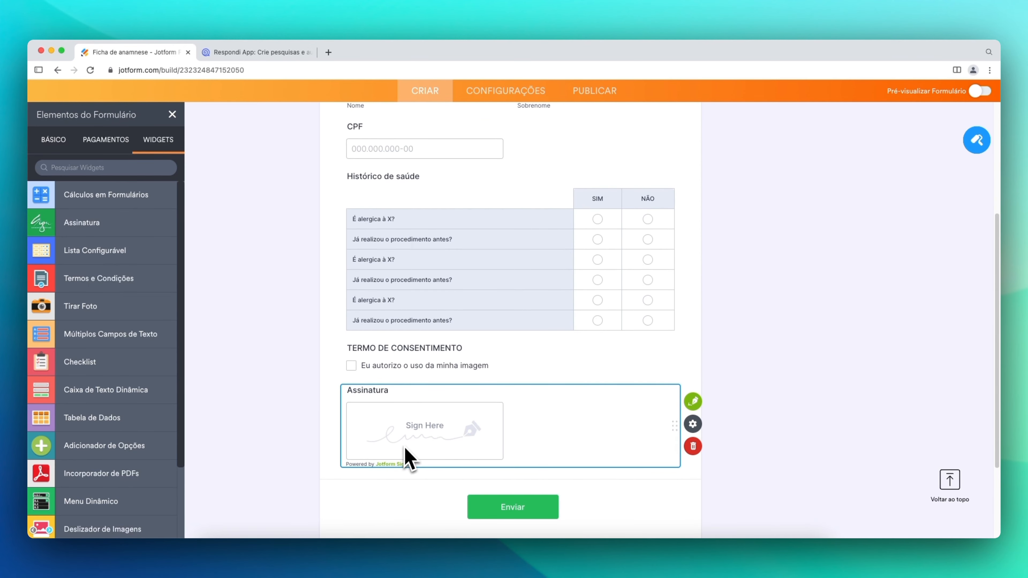
{"action": "left_click", "coordinate": [822, 354]}
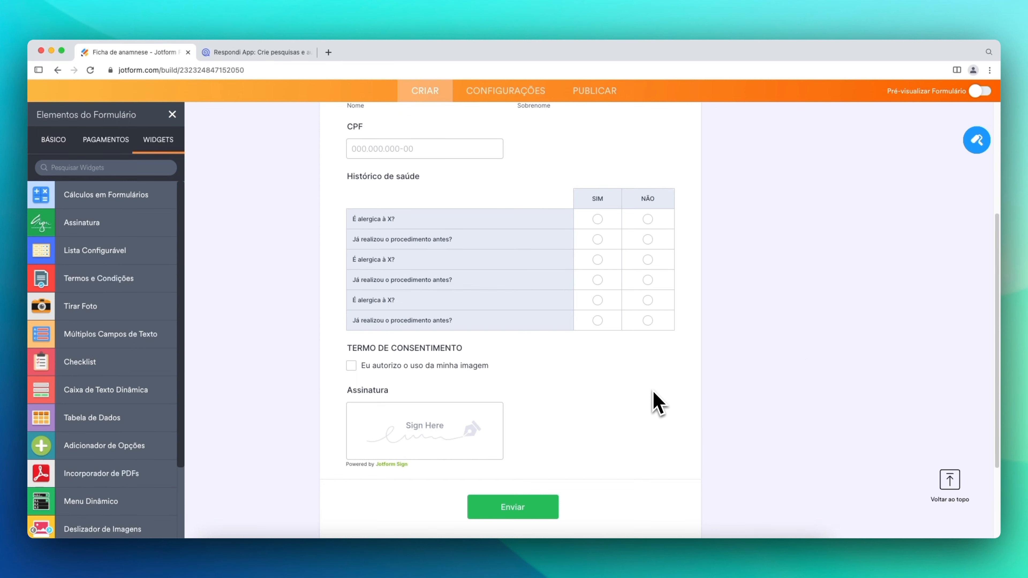
{"action": "scroll", "coordinate": [649, 415], "scroll_direction": "up", "scroll_amount": 3}
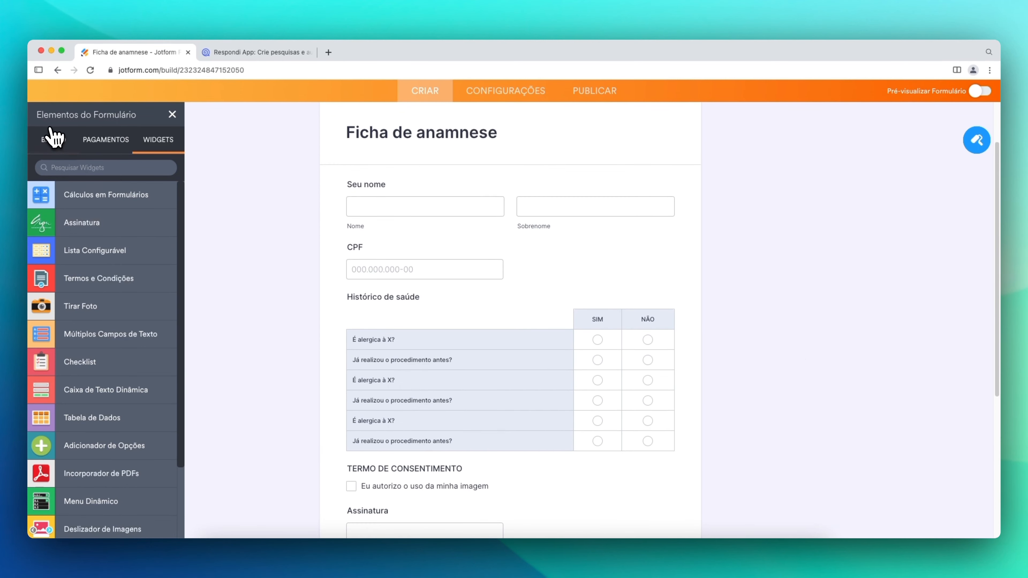
{"action": "left_click", "coordinate": [52, 139]}
{"action": "scroll", "coordinate": [62, 287], "scroll_direction": "down", "scroll_amount": 10}
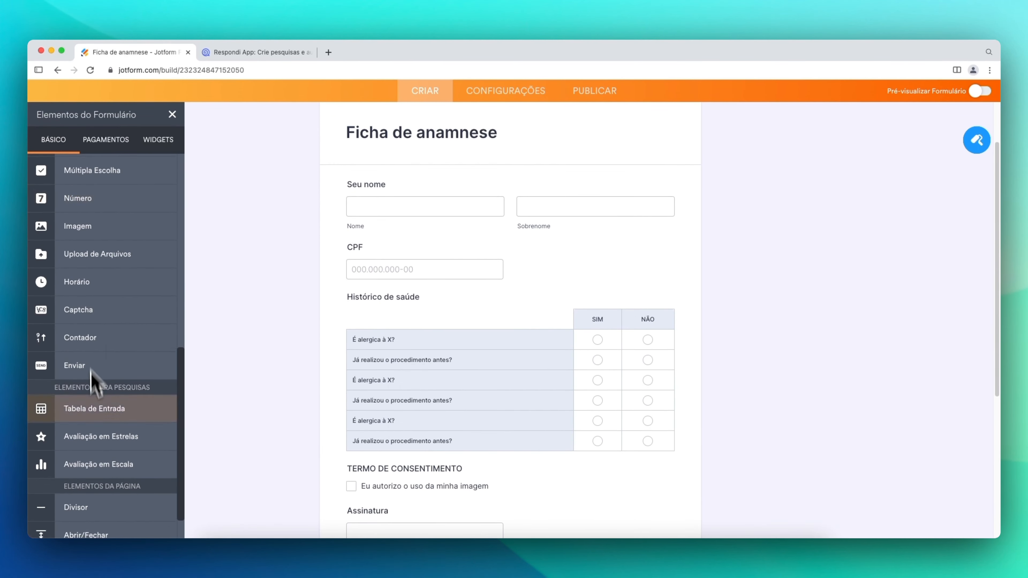
{"action": "scroll", "coordinate": [91, 370], "scroll_direction": "up", "scroll_amount": 10}
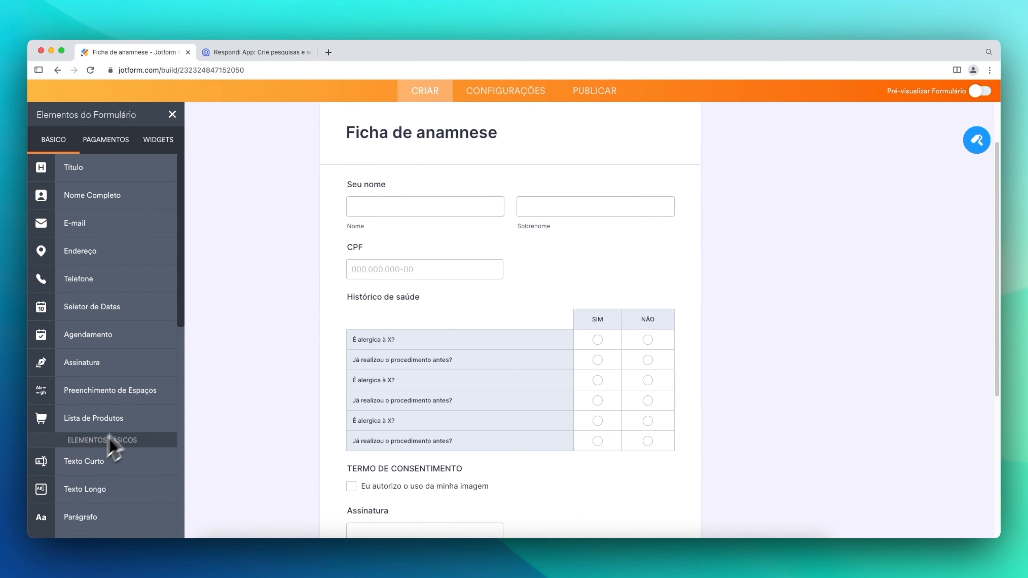
{"action": "scroll", "coordinate": [291, 406], "scroll_direction": "up", "scroll_amount": 4}
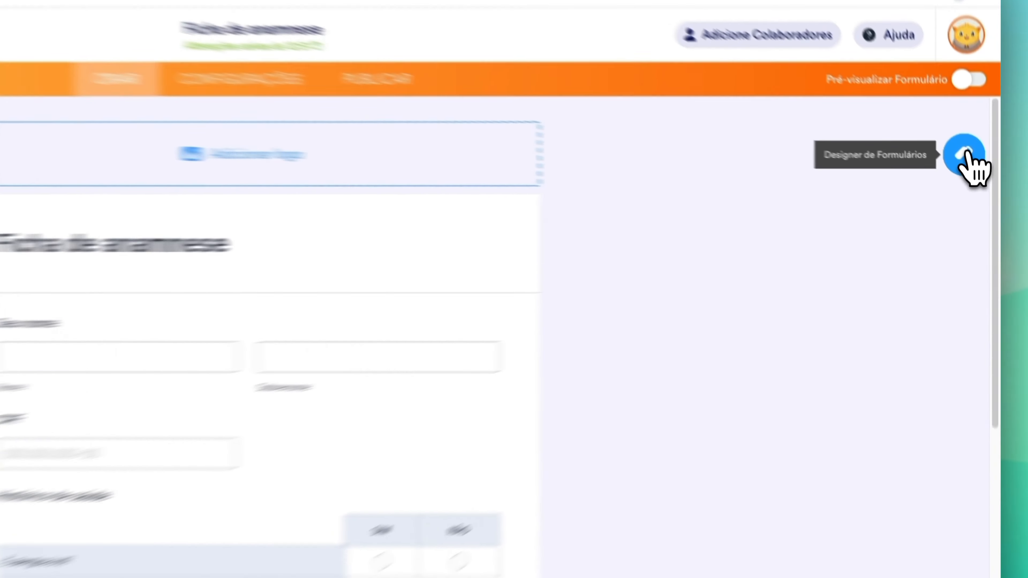
- Browse the Form Designer's TEMAS and ESTILOS tabs, ending on the CORES colour settings
{"action": "left_click", "coordinate": [976, 175]}
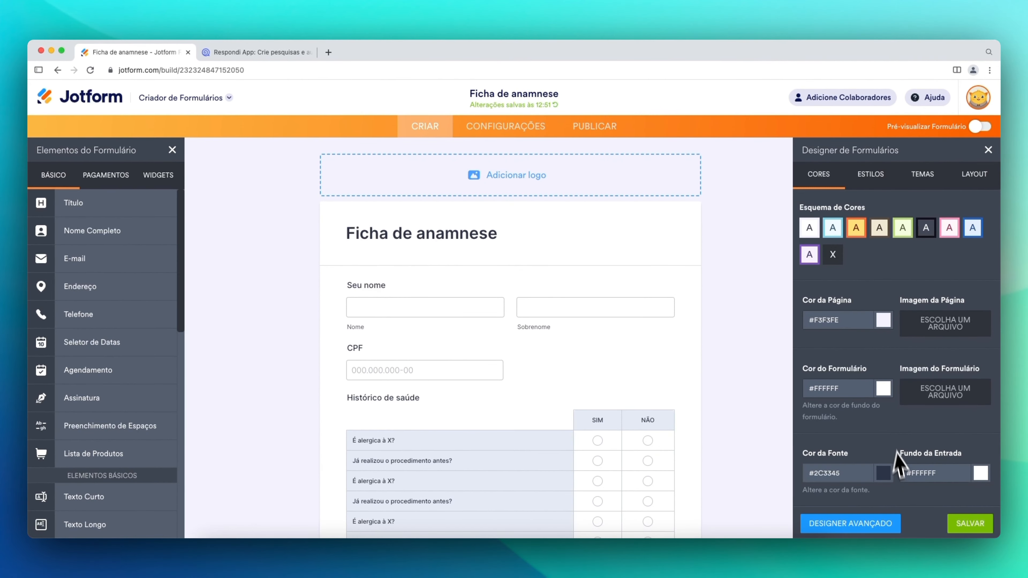
{"action": "left_click", "coordinate": [922, 174]}
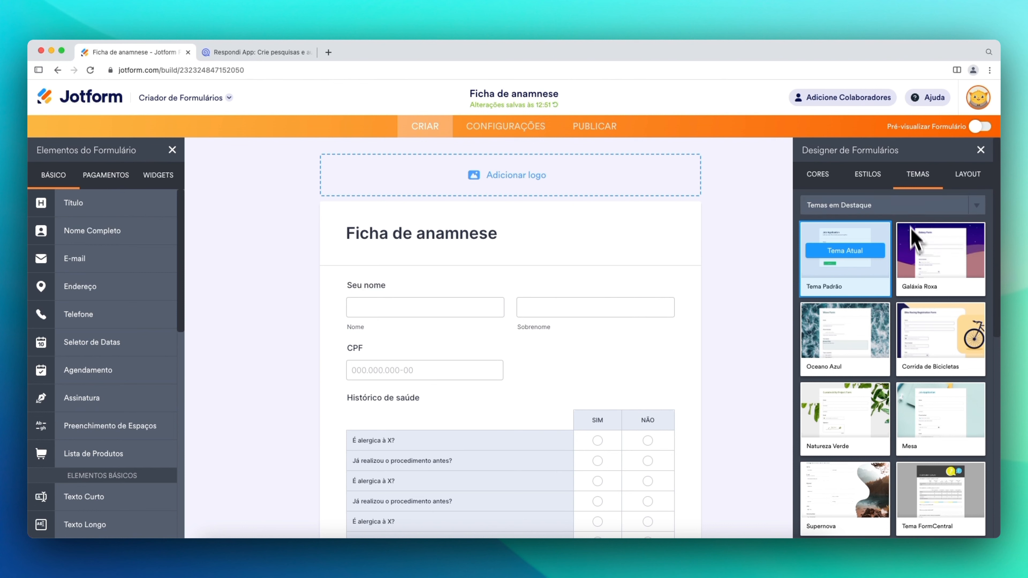
{"action": "left_click", "coordinate": [880, 177]}
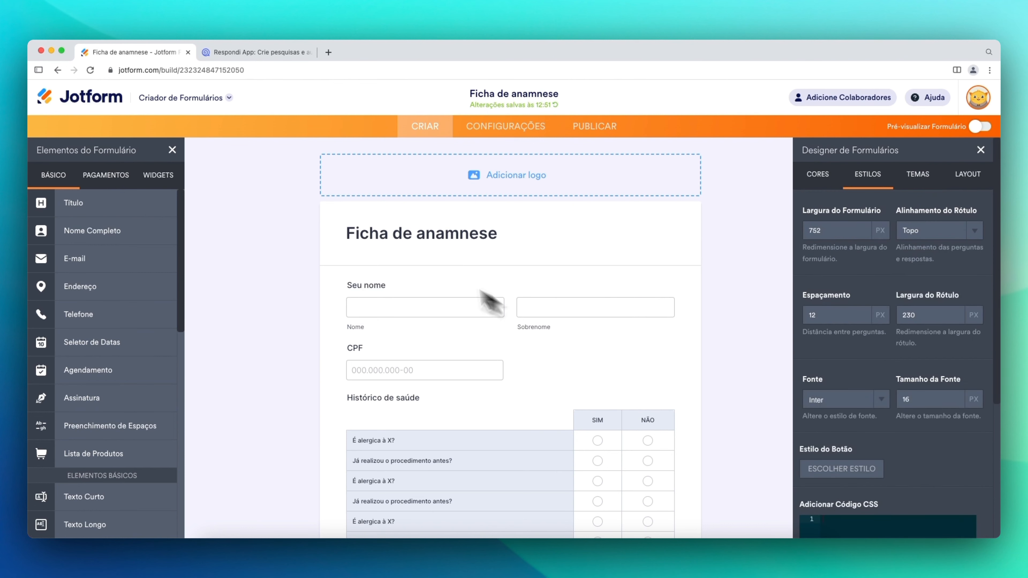
{"action": "scroll", "coordinate": [886, 425], "scroll_direction": "down", "scroll_amount": 3}
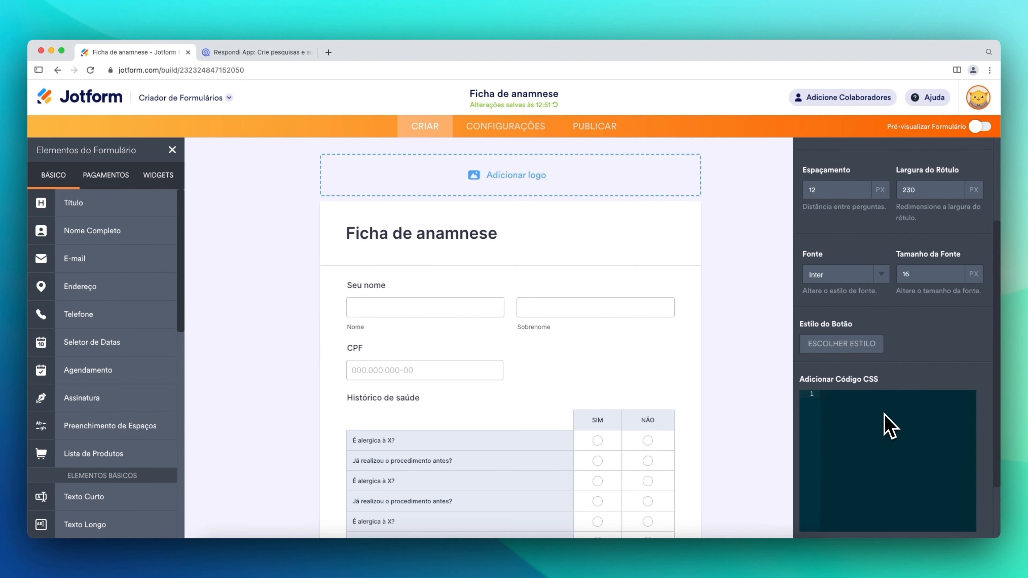
{"action": "scroll", "coordinate": [883, 413], "scroll_direction": "up", "scroll_amount": 3}
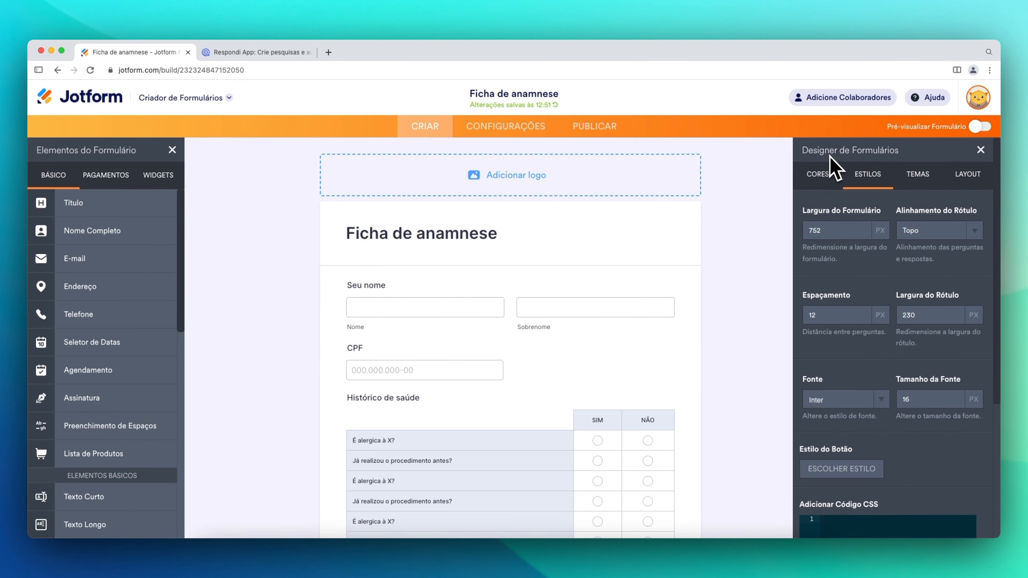
{"action": "left_click", "coordinate": [836, 174]}
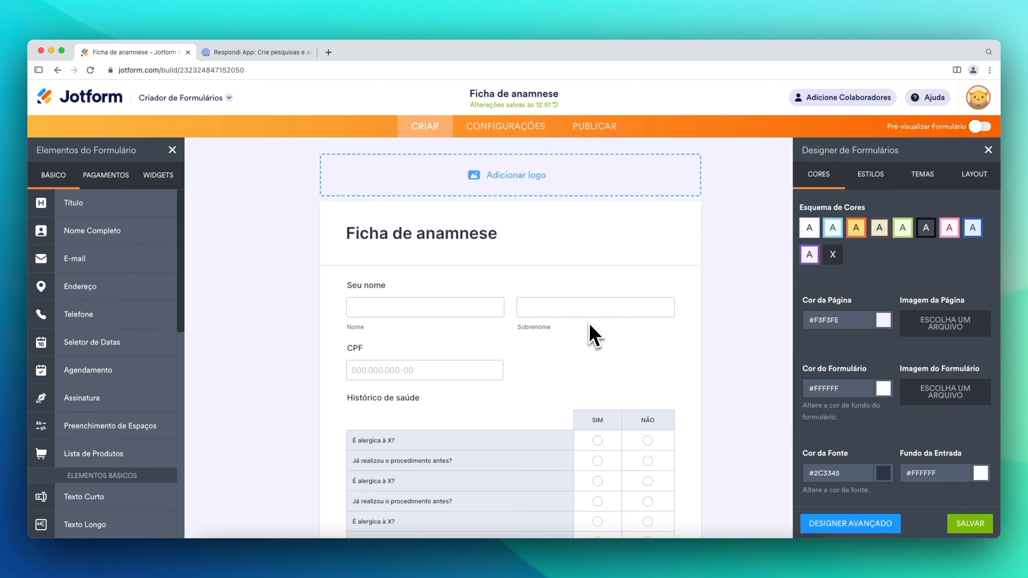
- Look through the E-MAILS and CONDIÇÕES settings, ending on PÁGINA DE AGRADECIMENTO
{"action": "left_click", "coordinate": [510, 130]}
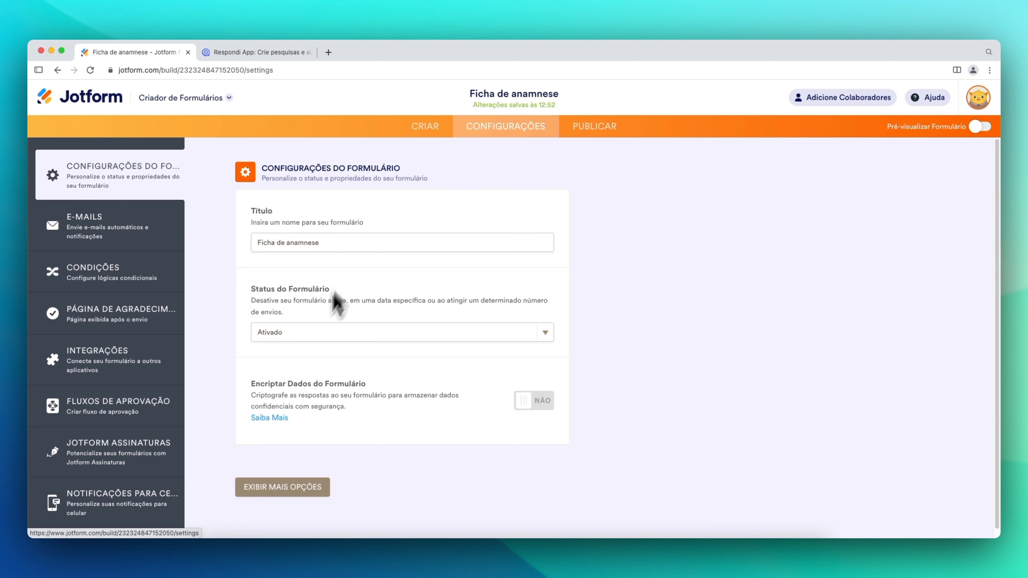
{"action": "left_click", "coordinate": [146, 233]}
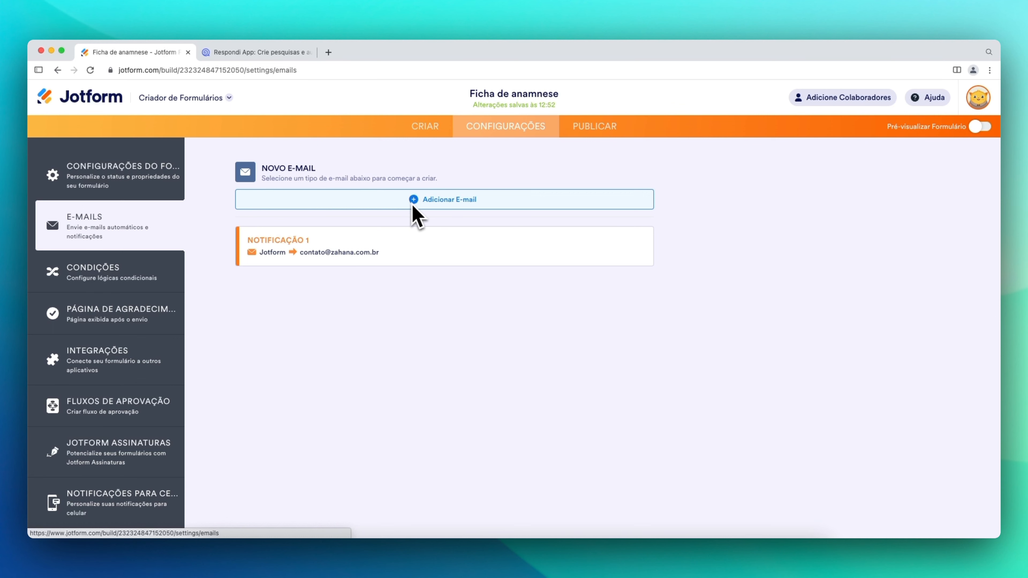
{"action": "left_click", "coordinate": [129, 285]}
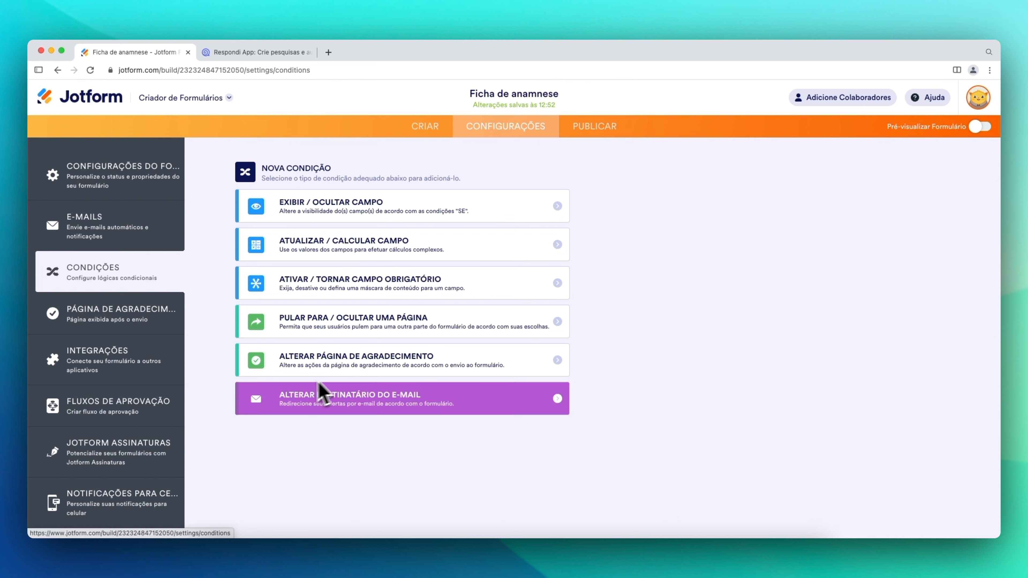
{"action": "left_click", "coordinate": [97, 317]}
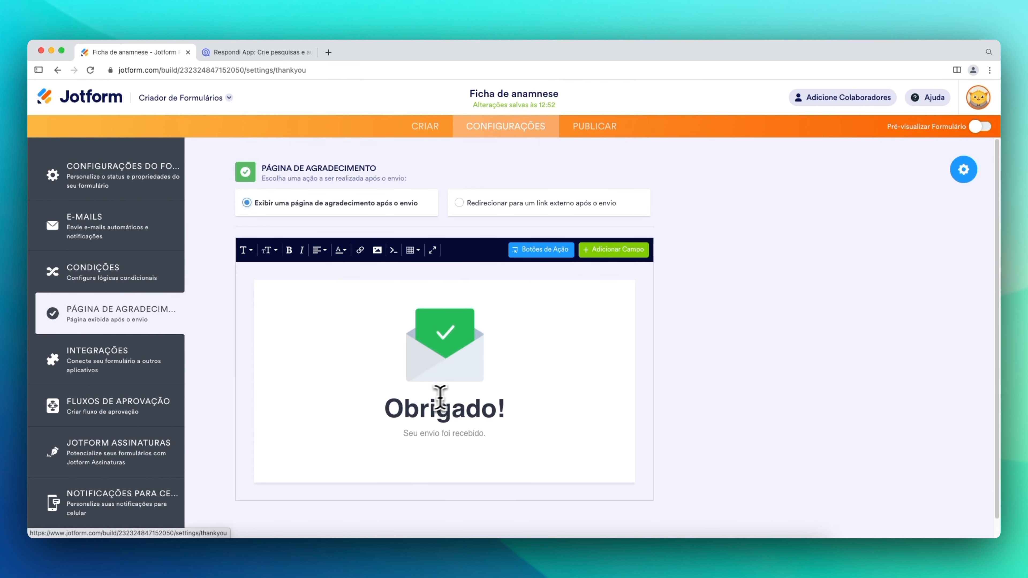
- Switch the thank-you page to redirect to an external link after submission, then show INTEGRAÇÕES
{"action": "left_click", "coordinate": [440, 399]}
{"action": "double_click", "coordinate": [445, 407]}
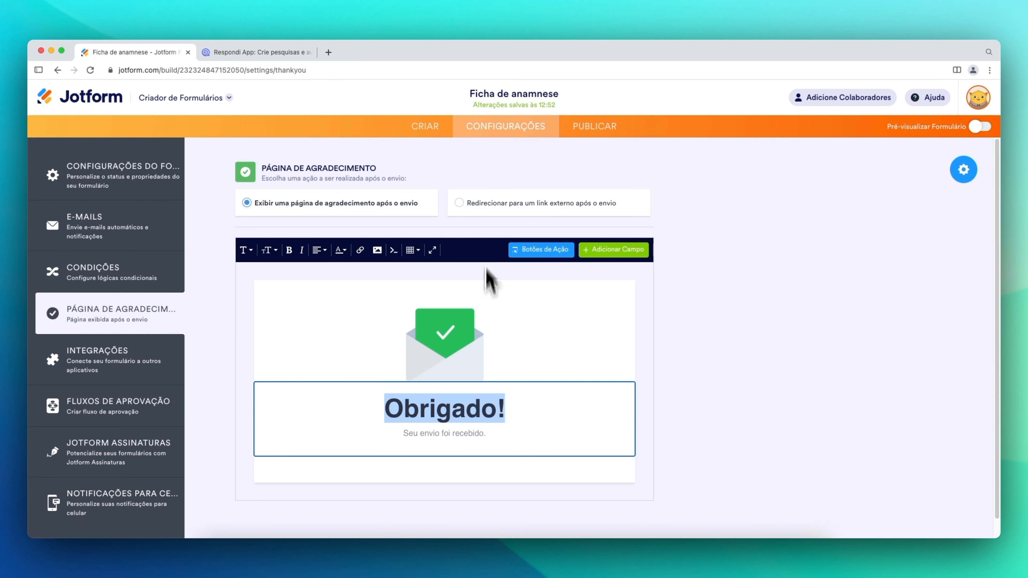
{"action": "left_click", "coordinate": [463, 204]}
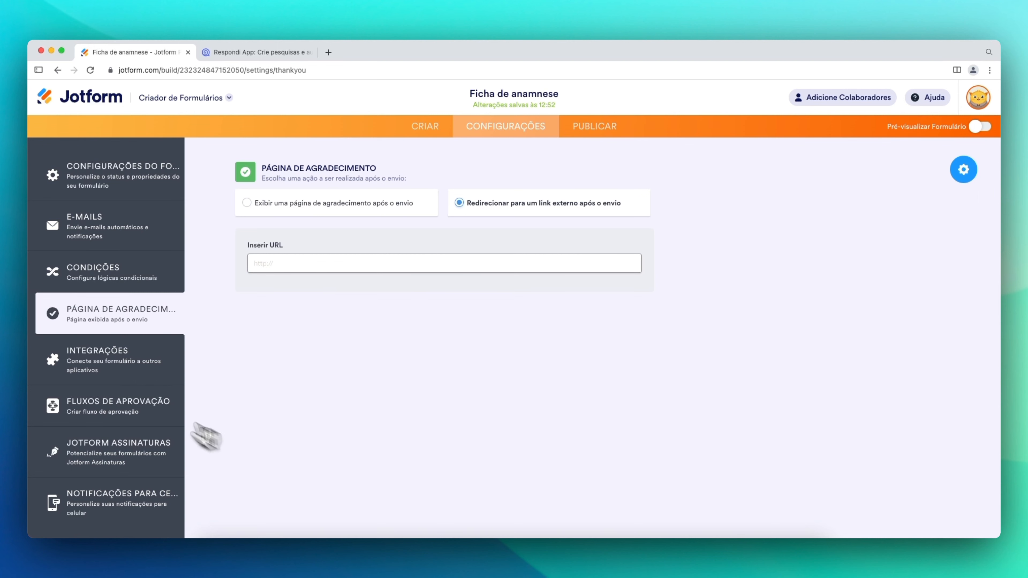
{"action": "left_click", "coordinate": [124, 355]}
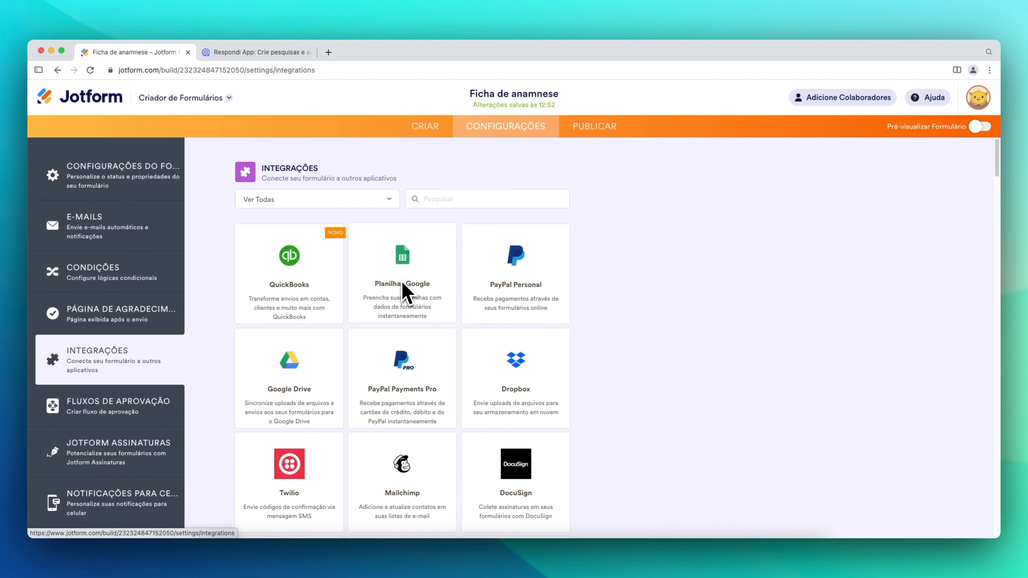
- Scroll the integrations list, then go to PUBLICAR for the form's direct share link
{"action": "scroll", "coordinate": [402, 291], "scroll_direction": "down", "scroll_amount": 20}
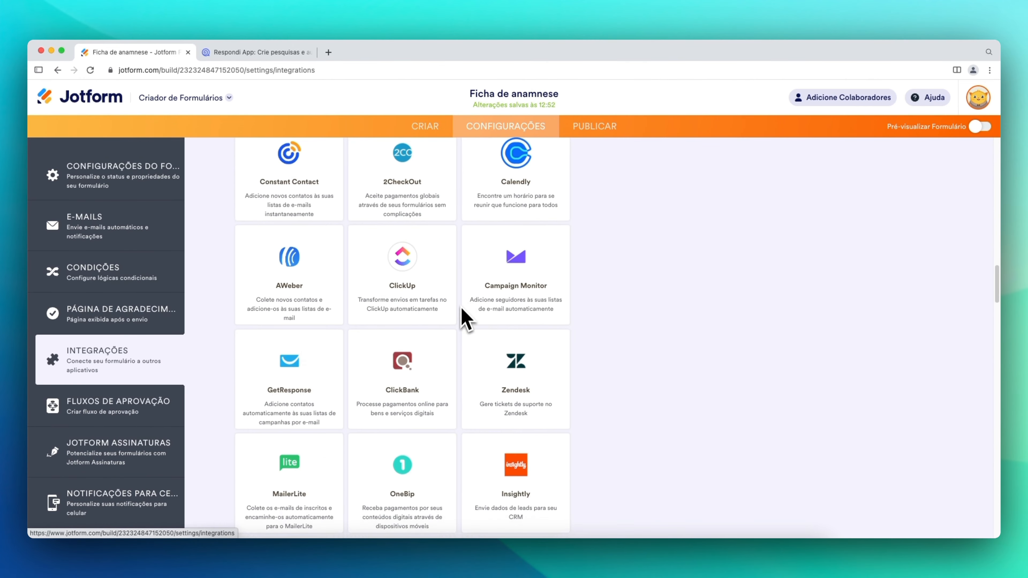
{"action": "scroll", "coordinate": [424, 321], "scroll_direction": "up", "scroll_amount": 20}
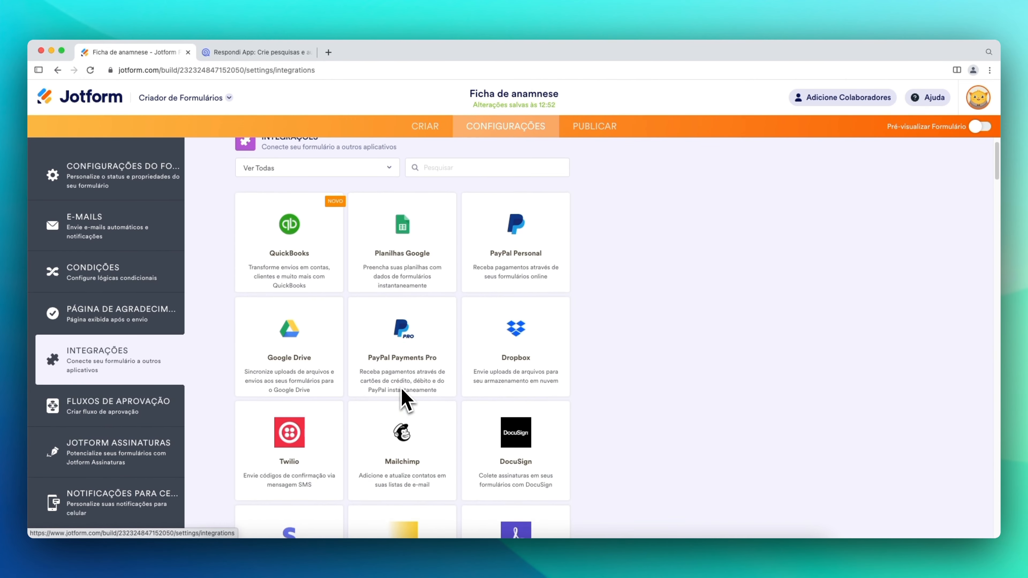
{"action": "scroll", "coordinate": [405, 401], "scroll_direction": "up", "scroll_amount": 2}
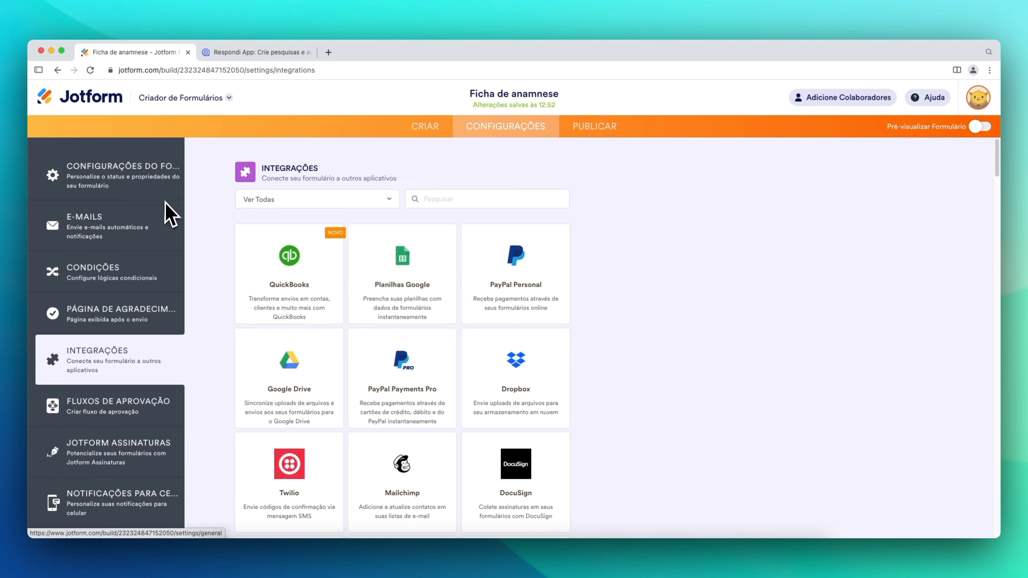
{"action": "left_click", "coordinate": [597, 140]}
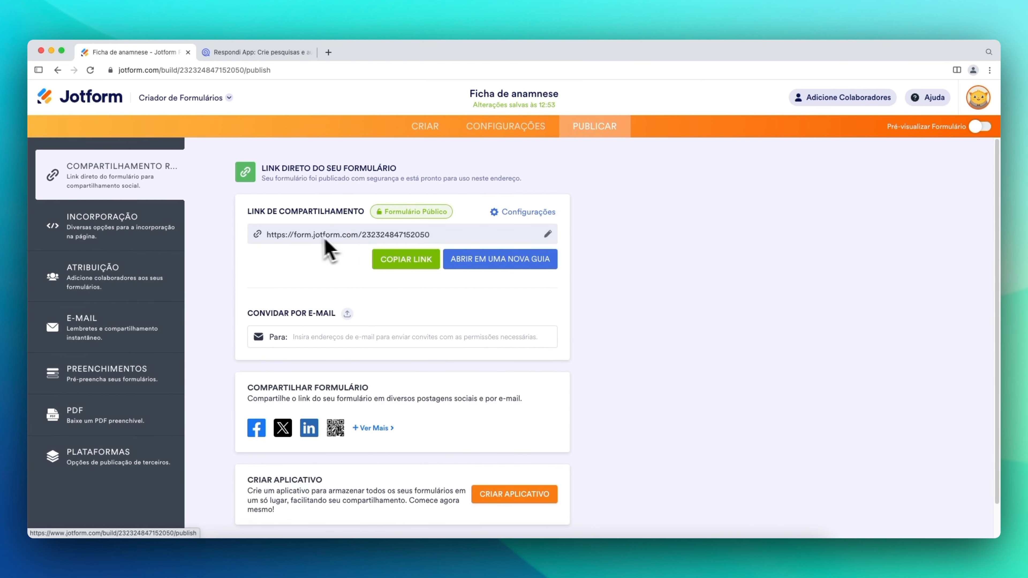
- Open the published anamnesis form from its share link in a new tab, scroll through it, then close it
{"action": "left_click", "coordinate": [314, 237]}
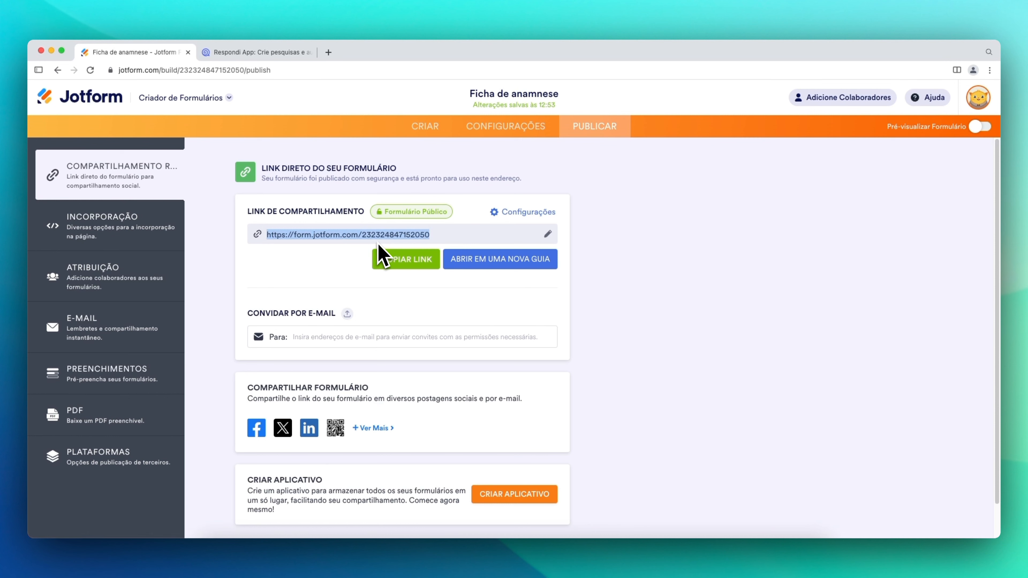
{"action": "left_click", "coordinate": [501, 261]}
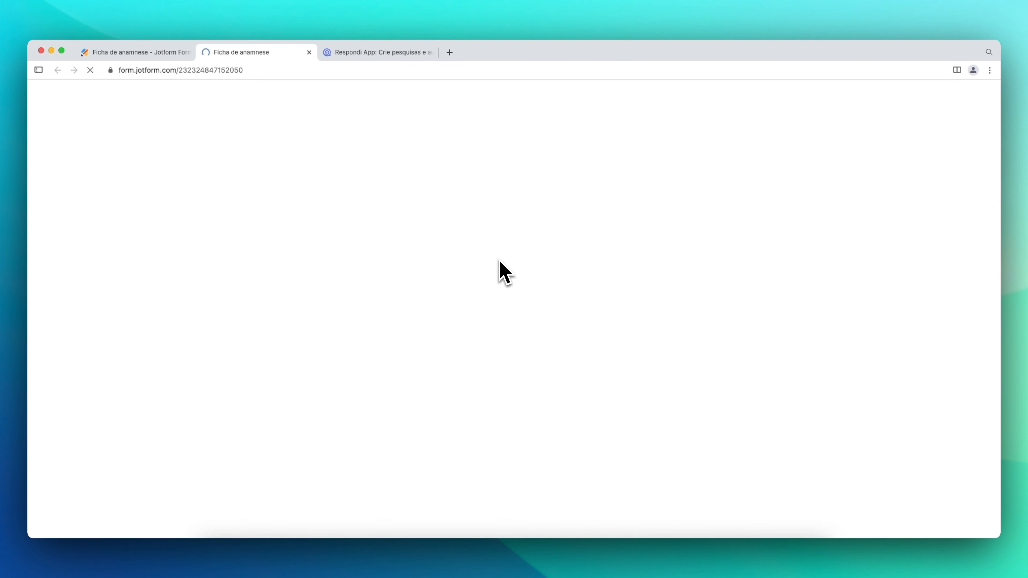
{"action": "scroll", "coordinate": [338, 275], "scroll_direction": "down", "scroll_amount": 6}
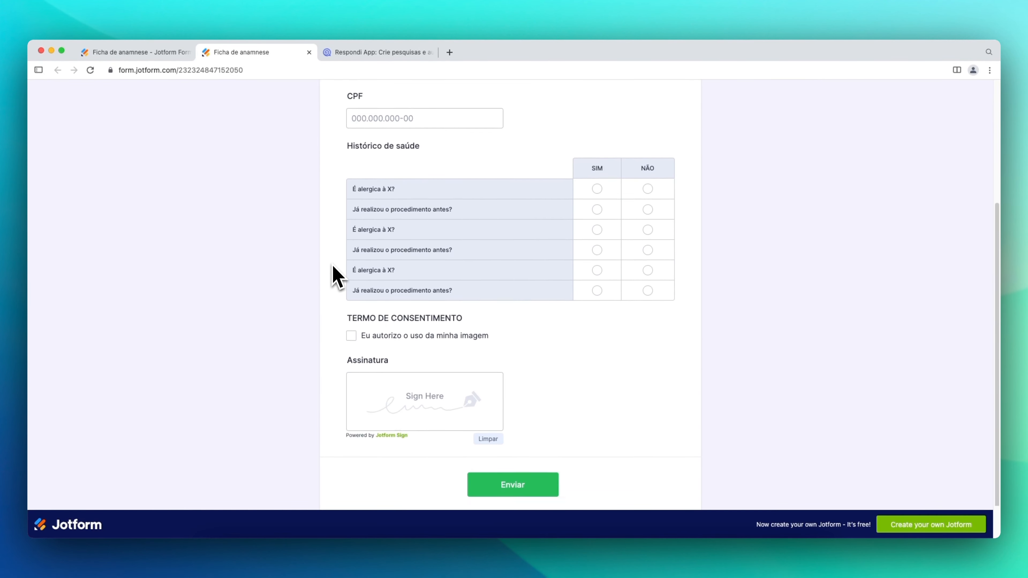
{"action": "scroll", "coordinate": [364, 324], "scroll_direction": "up", "scroll_amount": 6}
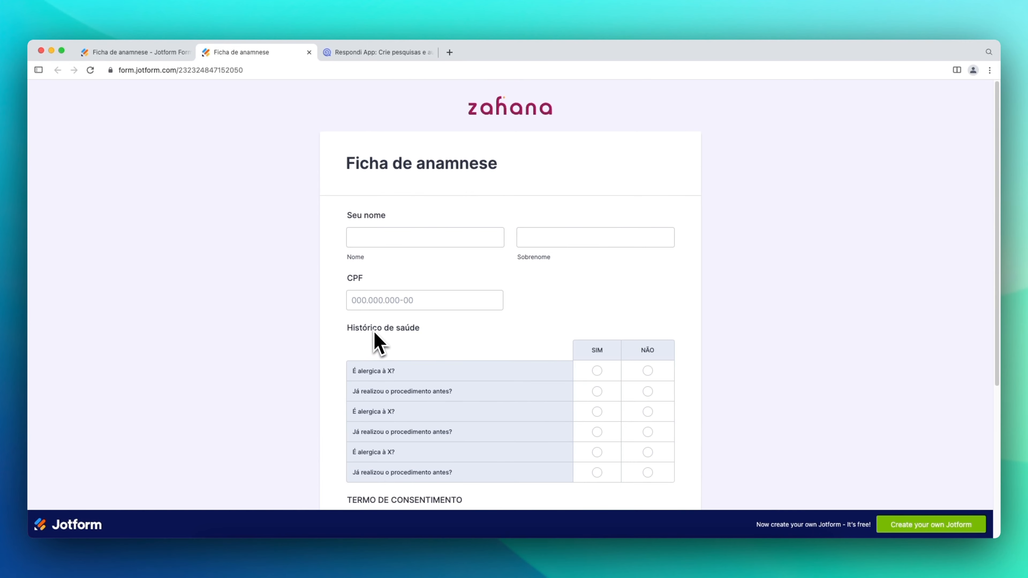
{"action": "scroll", "coordinate": [373, 331], "scroll_direction": "down", "scroll_amount": 6}
{"action": "scroll", "coordinate": [408, 319], "scroll_direction": "up", "scroll_amount": 6}
{"action": "left_click", "coordinate": [309, 52]}
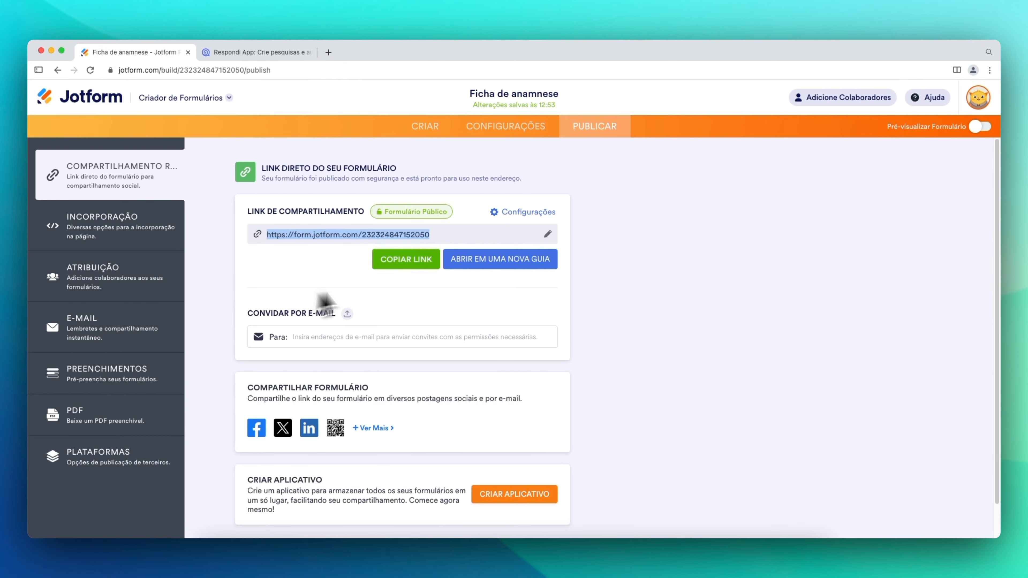
- Back in the builder, apply the Formulário Cartão (card) layout from the form designer's LAYOUT options
{"action": "left_click", "coordinate": [439, 127]}
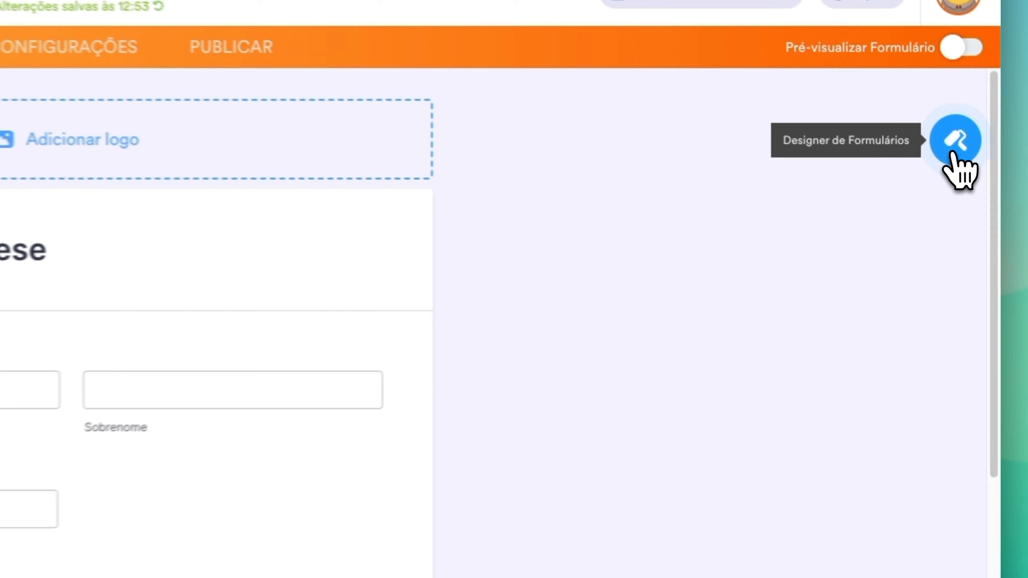
{"action": "left_click", "coordinate": [975, 174]}
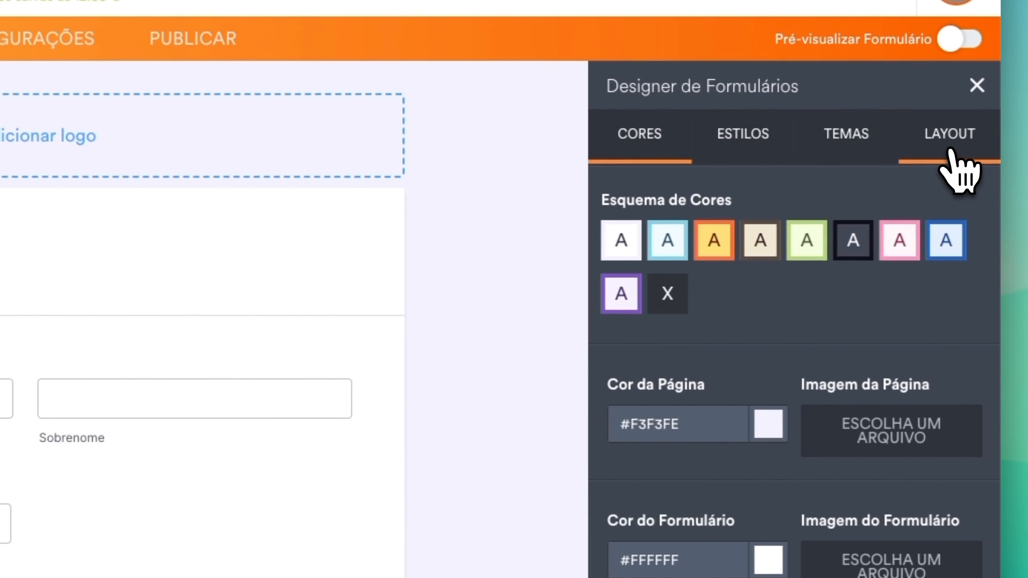
{"action": "left_click", "coordinate": [973, 136]}
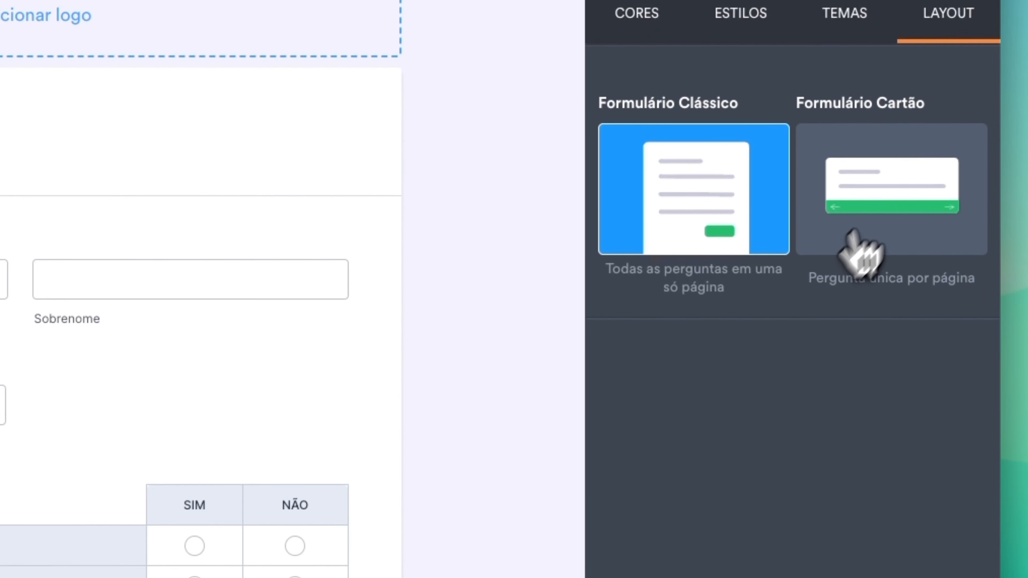
{"action": "left_click", "coordinate": [874, 163]}
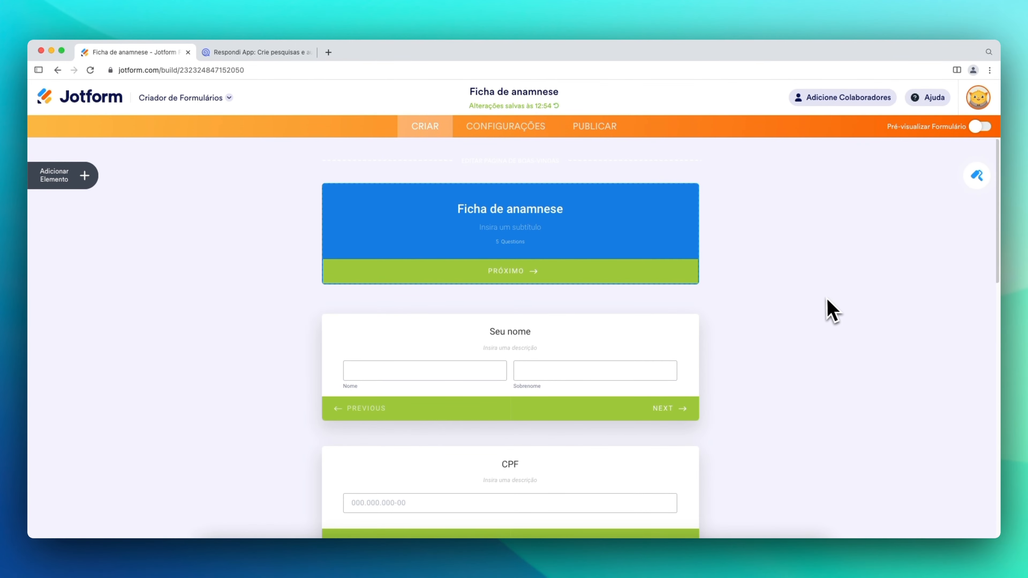
- Relabel the Seu nome card's NEXT button as PRÓXIMO
{"action": "scroll", "coordinate": [821, 305], "scroll_direction": "down", "scroll_amount": 2}
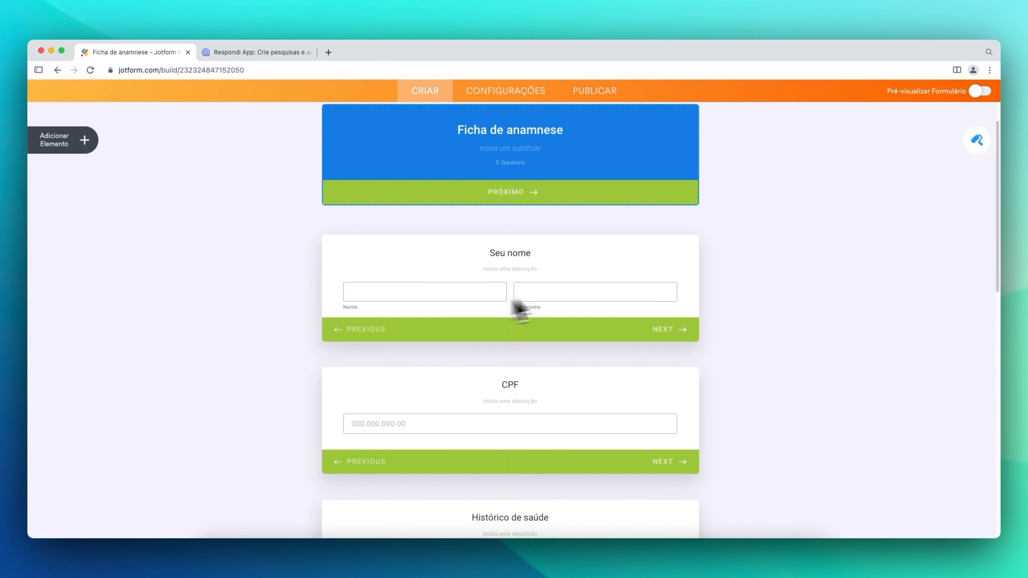
{"action": "scroll", "coordinate": [494, 320], "scroll_direction": "down", "scroll_amount": 9}
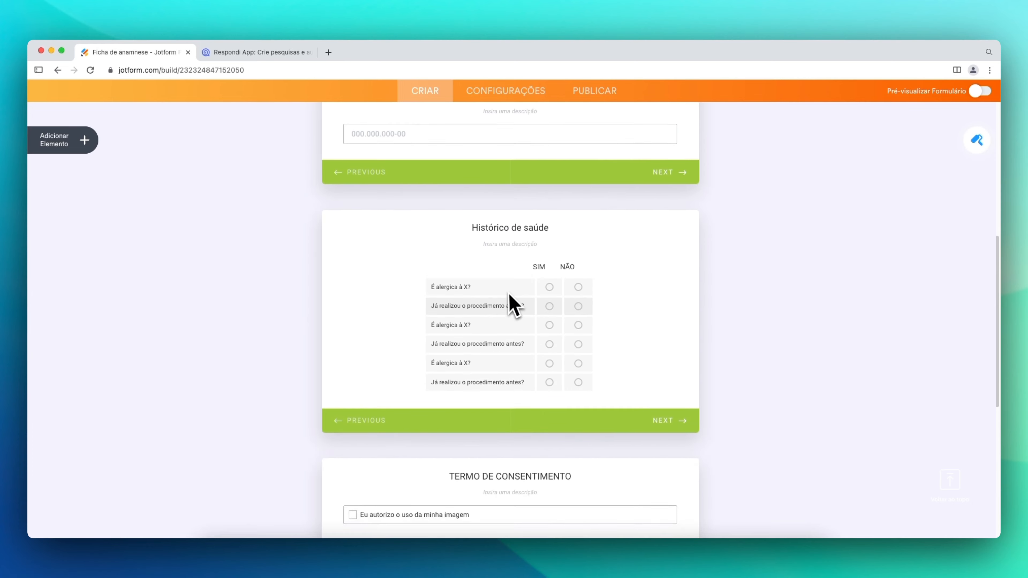
{"action": "scroll", "coordinate": [526, 290], "scroll_direction": "down", "scroll_amount": 5}
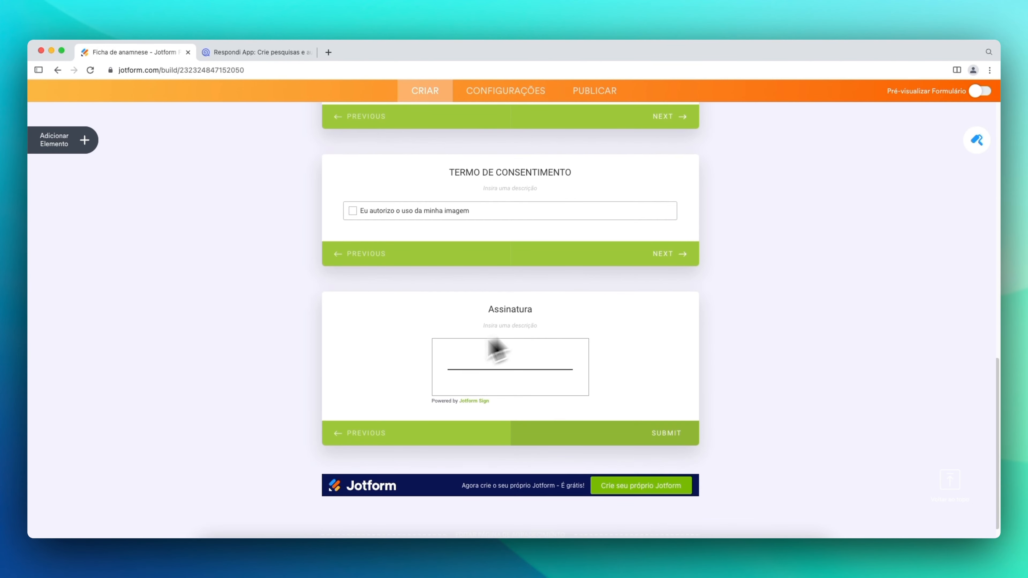
{"action": "scroll", "coordinate": [505, 360], "scroll_direction": "up", "scroll_amount": 15}
{"action": "scroll", "coordinate": [598, 425], "scroll_direction": "up", "scroll_amount": 2}
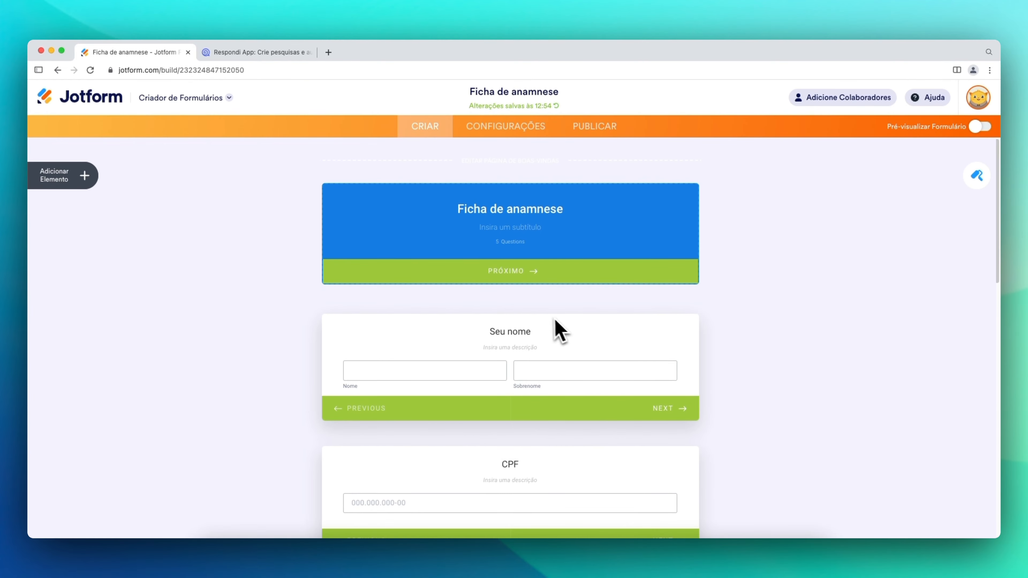
{"action": "double_click", "coordinate": [669, 410]}
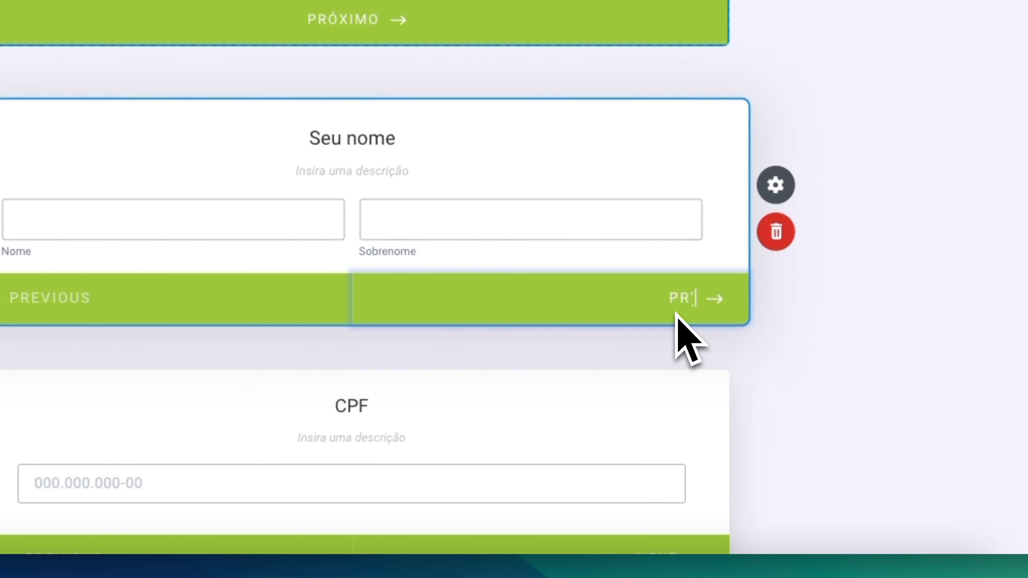
{"action": "type", "text": "PRÓXIMO"}
- Relabel the PREVIOUS button as ANTERIOR and review the cards
{"action": "double_click", "coordinate": [44, 299]}
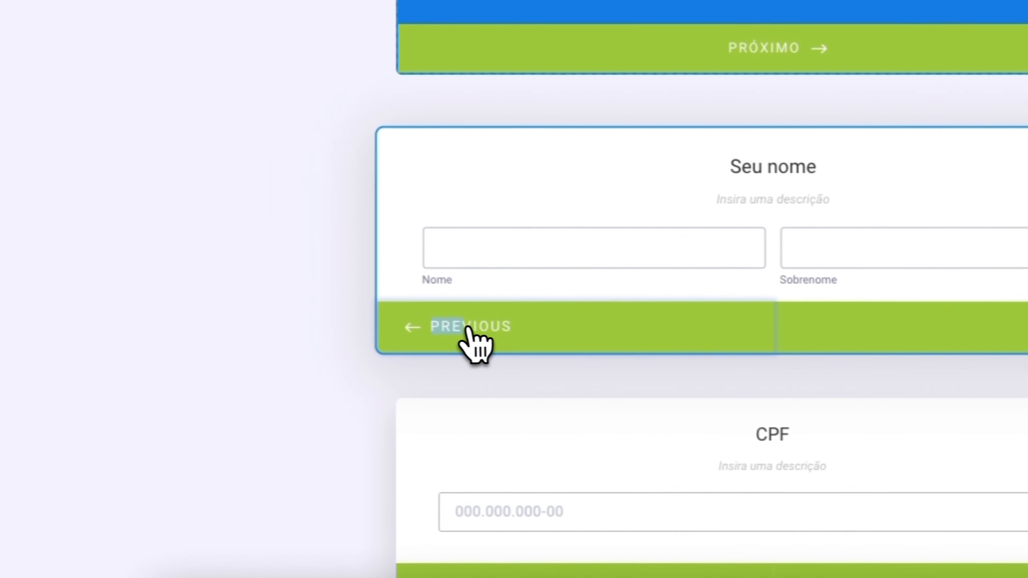
{"action": "type", "text": "ANTERIOR"}
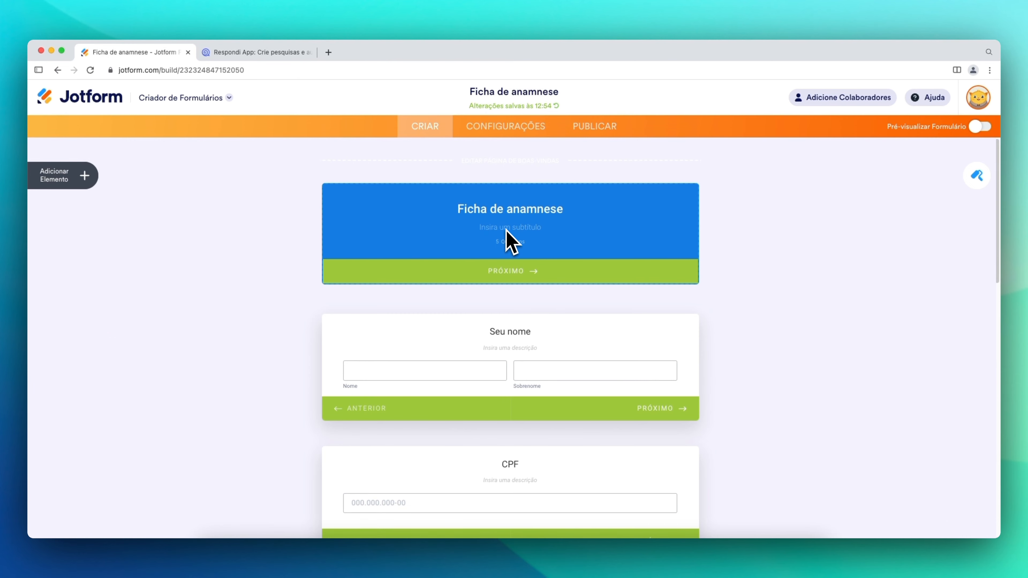
{"action": "scroll", "coordinate": [518, 279], "scroll_direction": "down", "scroll_amount": 15}
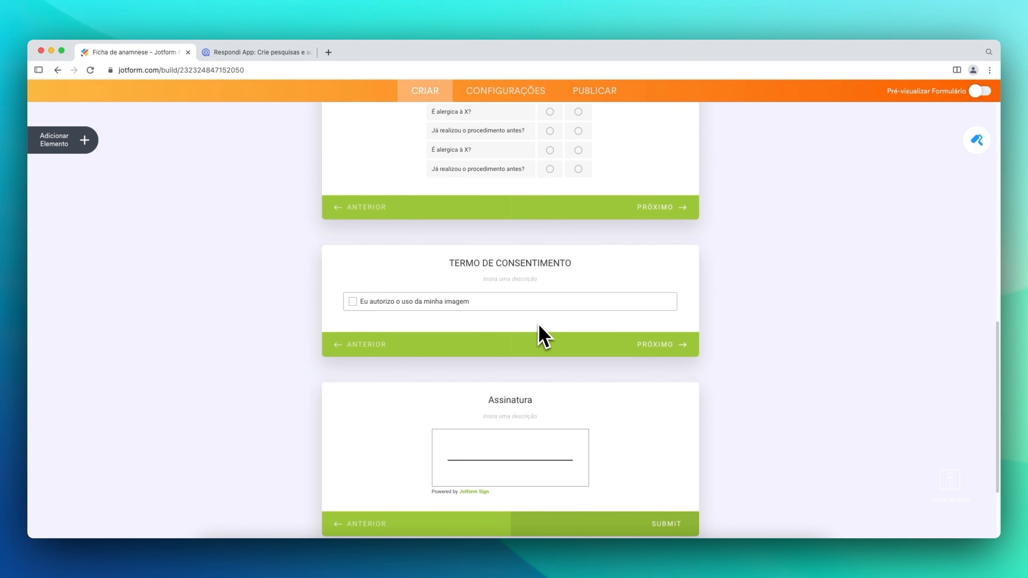
{"action": "scroll", "coordinate": [570, 360], "scroll_direction": "down", "scroll_amount": 5}
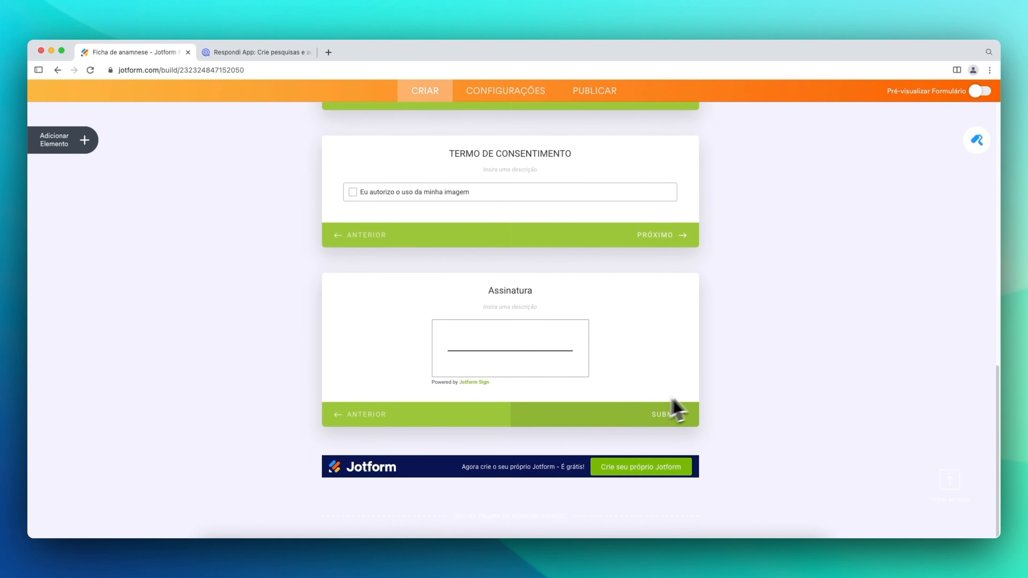
{"action": "scroll", "coordinate": [684, 405], "scroll_direction": "up", "scroll_amount": 10}
{"action": "scroll", "coordinate": [688, 405], "scroll_direction": "up", "scroll_amount": 15}
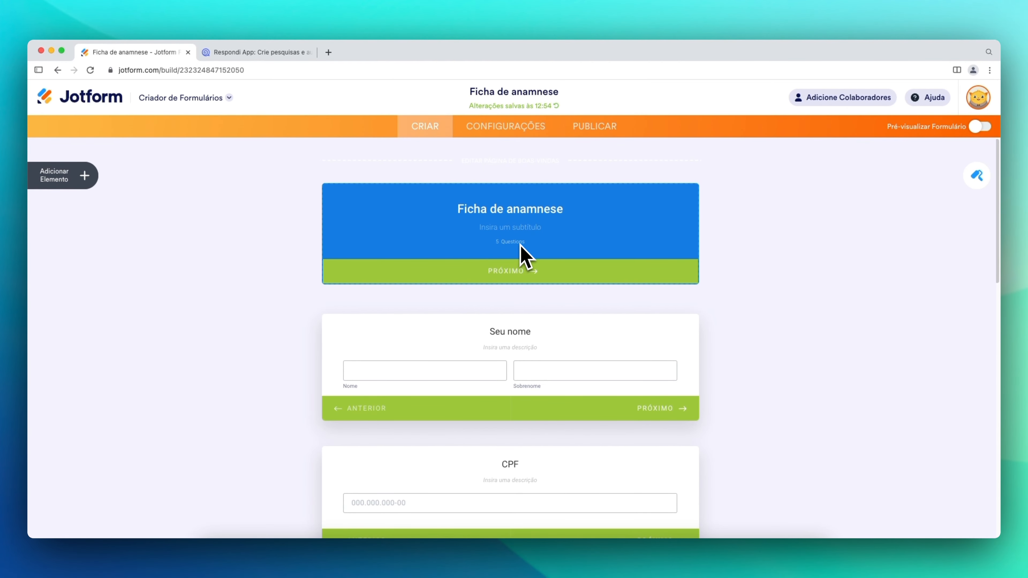
- From the PUBLICAR page, open the live card form in a new tab via its share link
{"action": "left_click", "coordinate": [605, 130]}
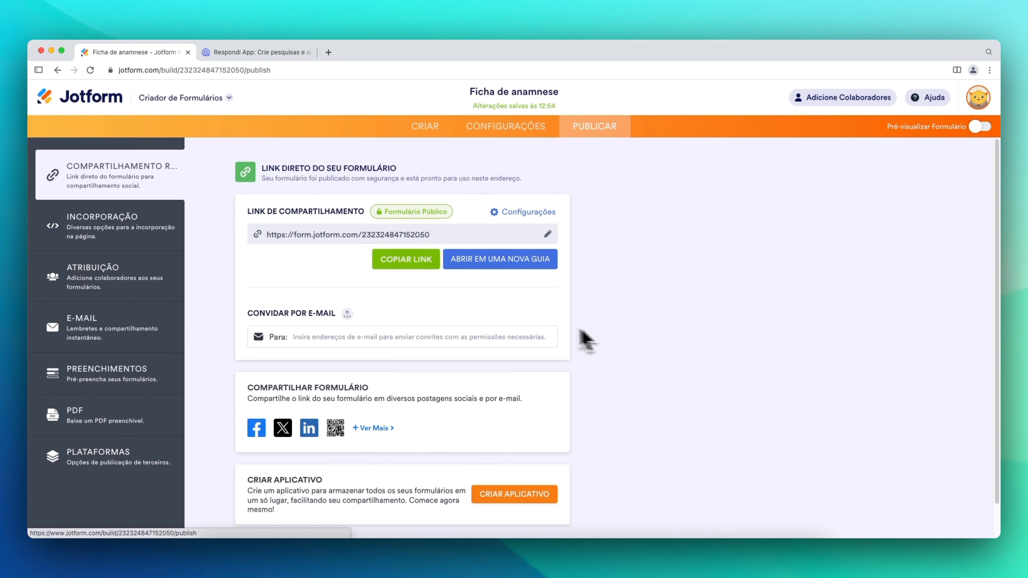
{"action": "left_click", "coordinate": [522, 259]}
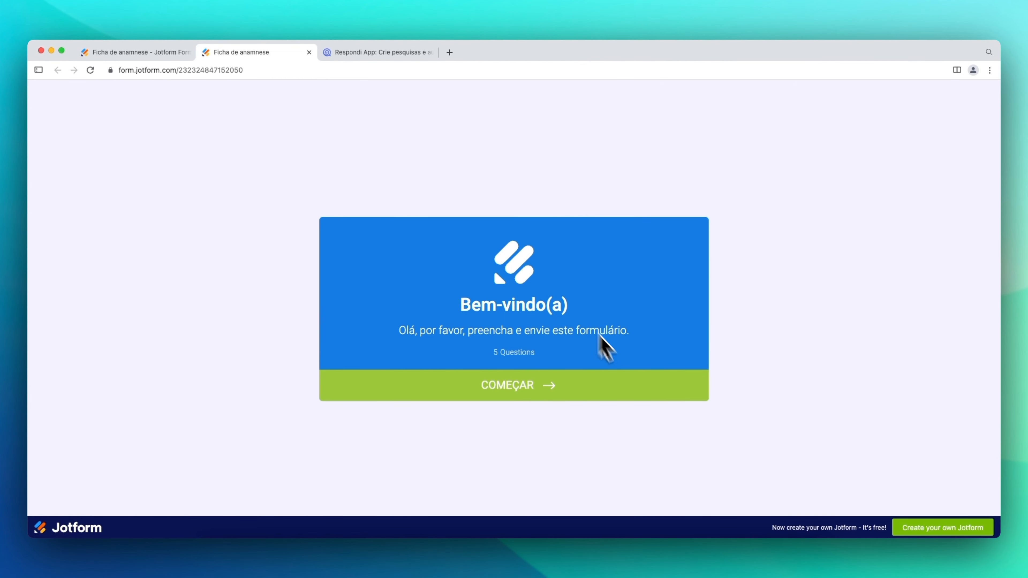
- Start the live form, enter the respondent's first name and surname, and advance past CPF
{"action": "left_click", "coordinate": [530, 386]}
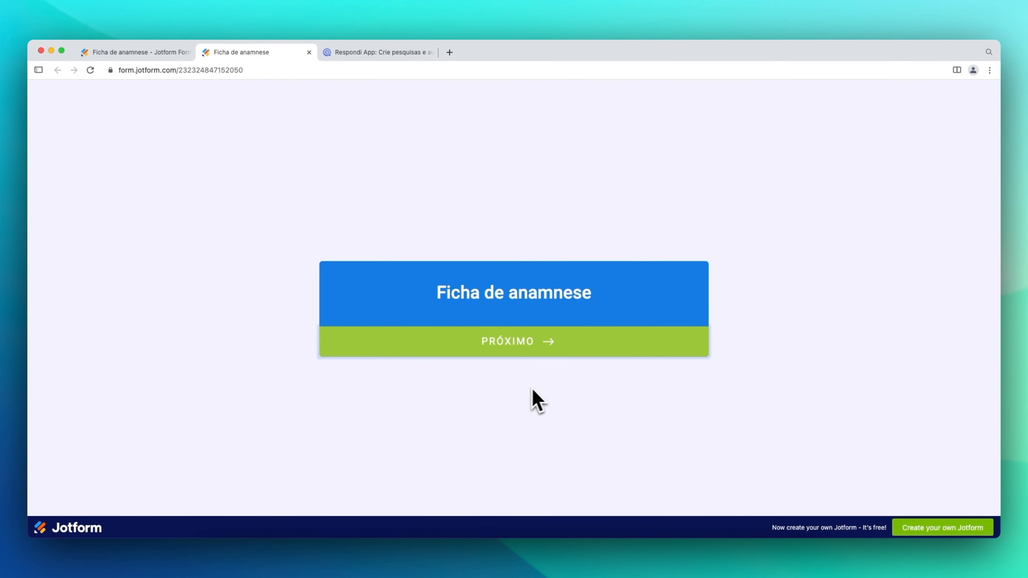
{"action": "left_click", "coordinate": [529, 342]}
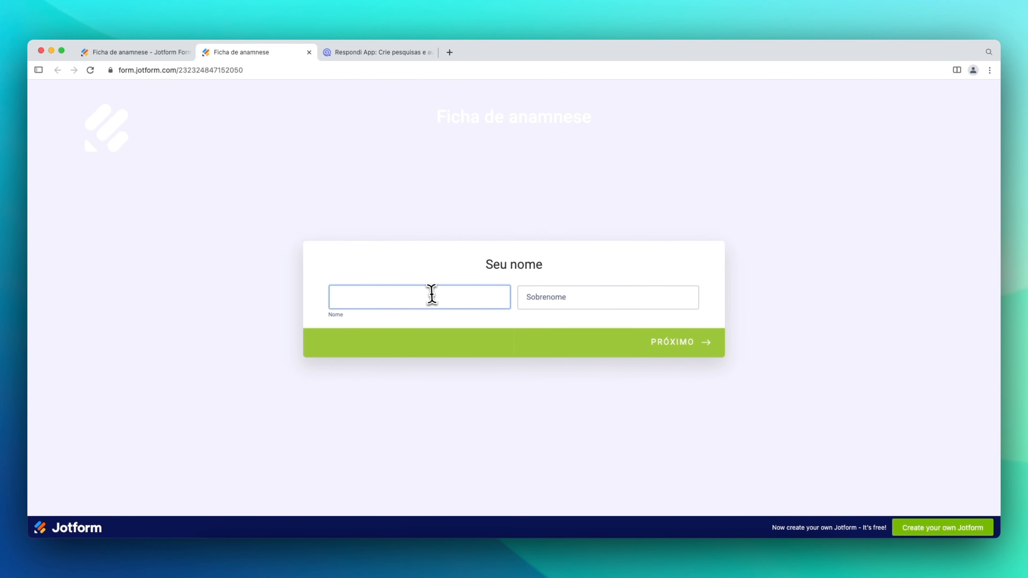
{"action": "type", "text": "Guilherme"}
{"action": "key", "text": "Tab"}
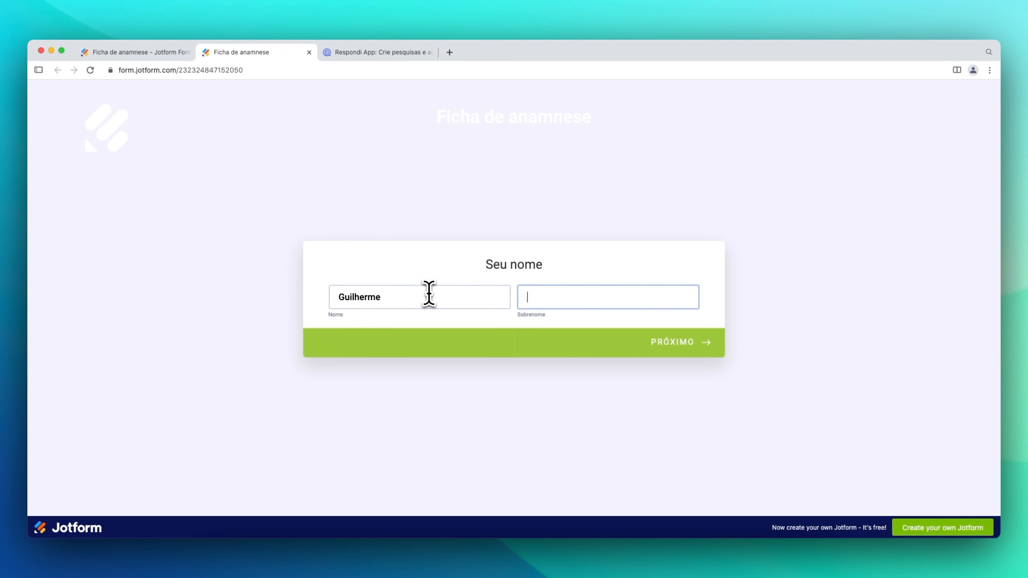
{"action": "type", "text": "N"}
{"action": "key", "text": "Return"}
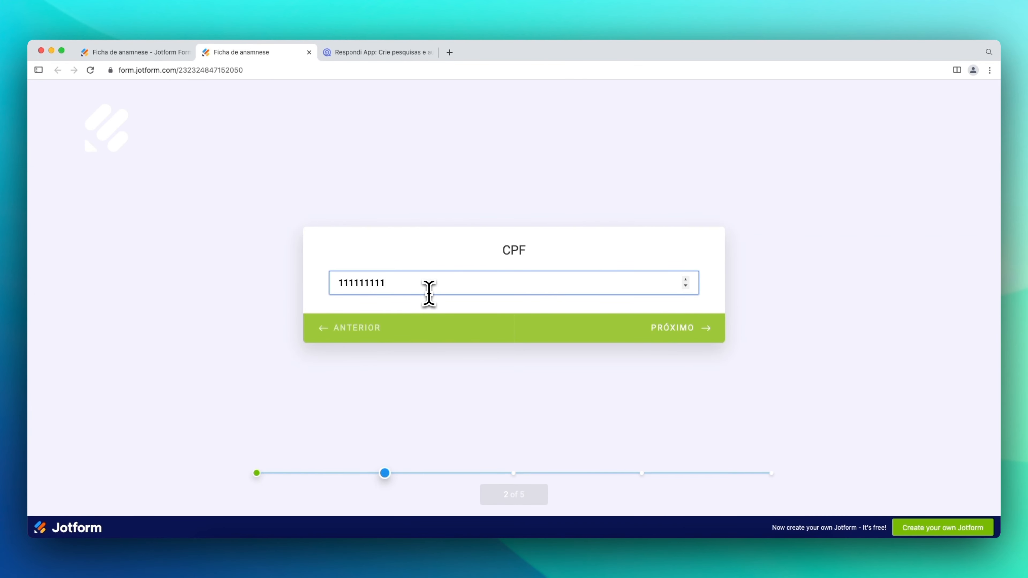
{"action": "key", "text": "Return"}
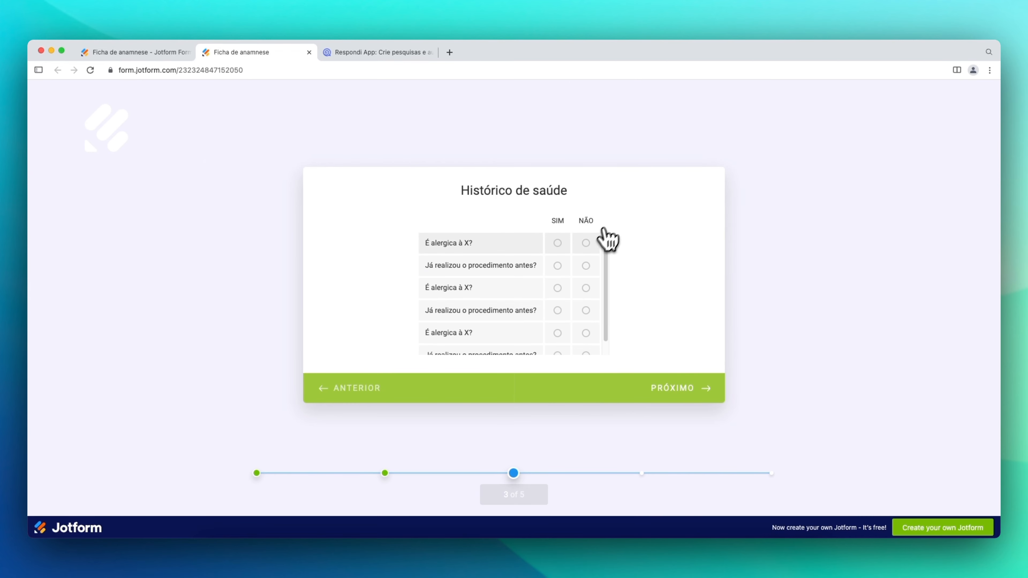
- Answer NÃO to all six Histórico de saúde questions
{"action": "left_click", "coordinate": [586, 243]}
{"action": "left_click", "coordinate": [586, 265]}
{"action": "left_click", "coordinate": [585, 287]}
{"action": "scroll", "coordinate": [587, 307], "scroll_direction": "down", "scroll_amount": 1}
{"action": "left_click", "coordinate": [585, 298]}
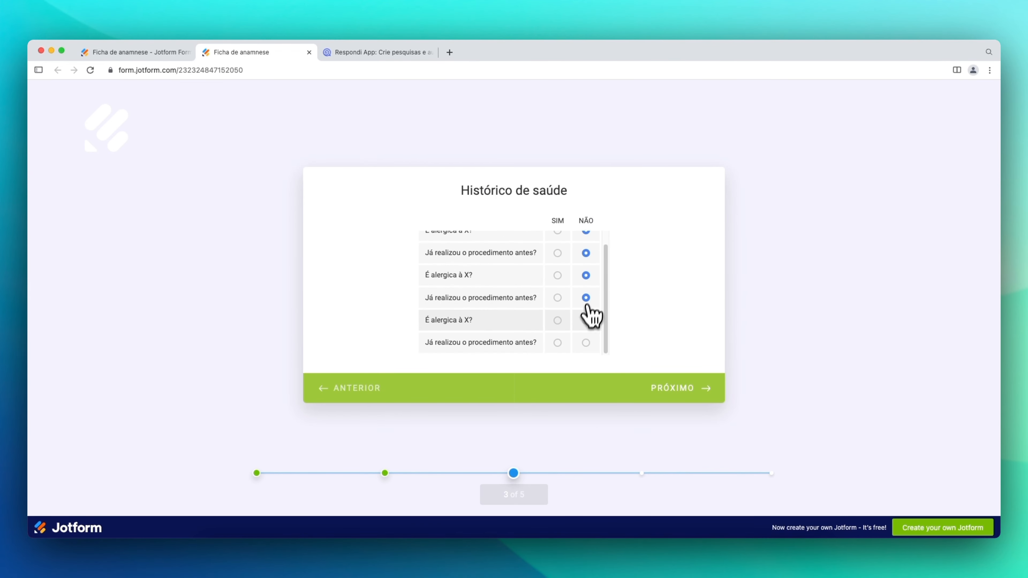
{"action": "left_click", "coordinate": [585, 319]}
{"action": "left_click", "coordinate": [586, 342]}
{"action": "left_click", "coordinate": [688, 388]}
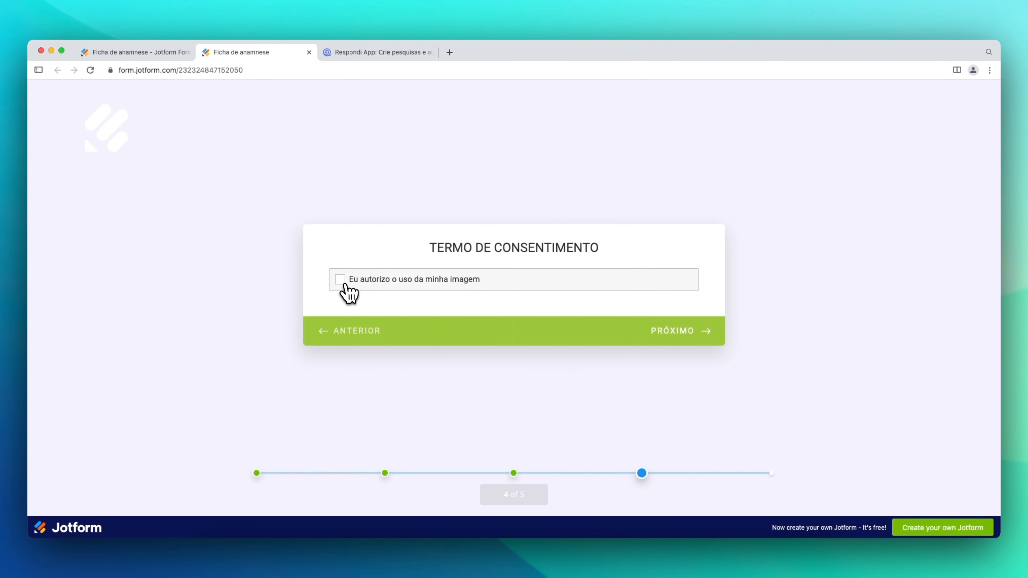
- Accept the image-use consent, submit with the electronic signature confirmed, and close the thank-you tab
{"action": "left_click", "coordinate": [344, 282]}
{"action": "left_click", "coordinate": [704, 340]}
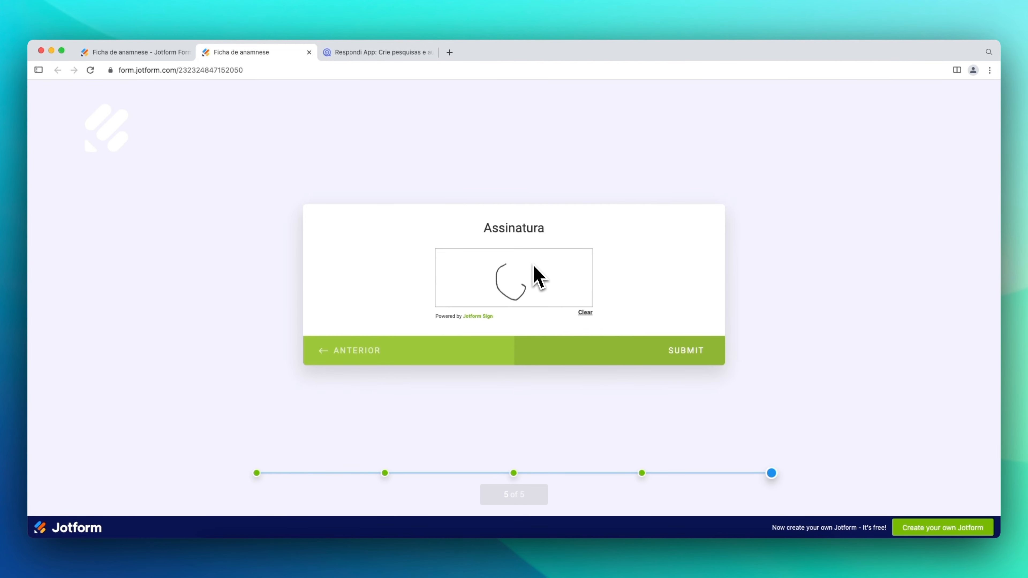
{"action": "left_click", "coordinate": [683, 359]}
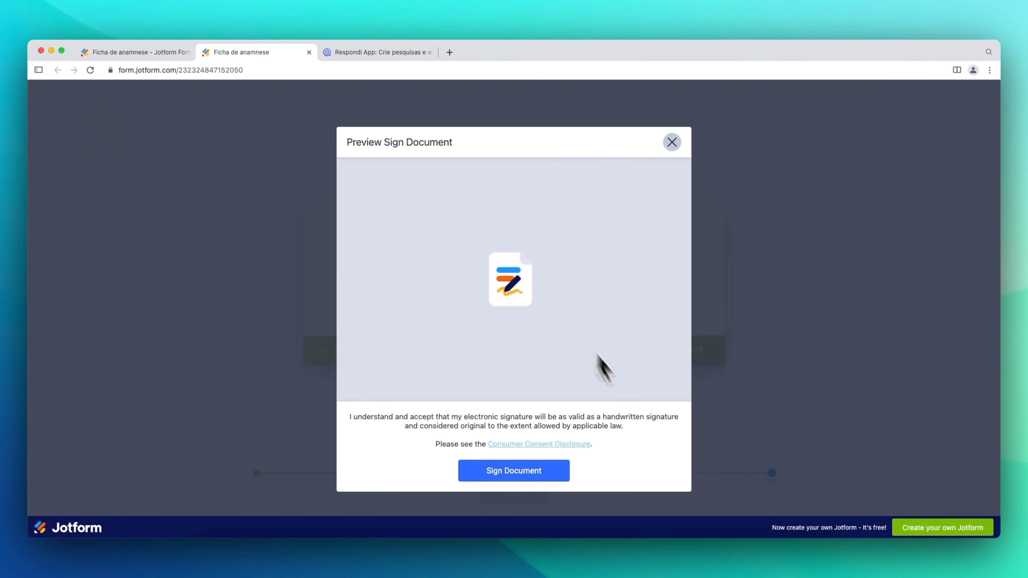
{"action": "left_click", "coordinate": [522, 471]}
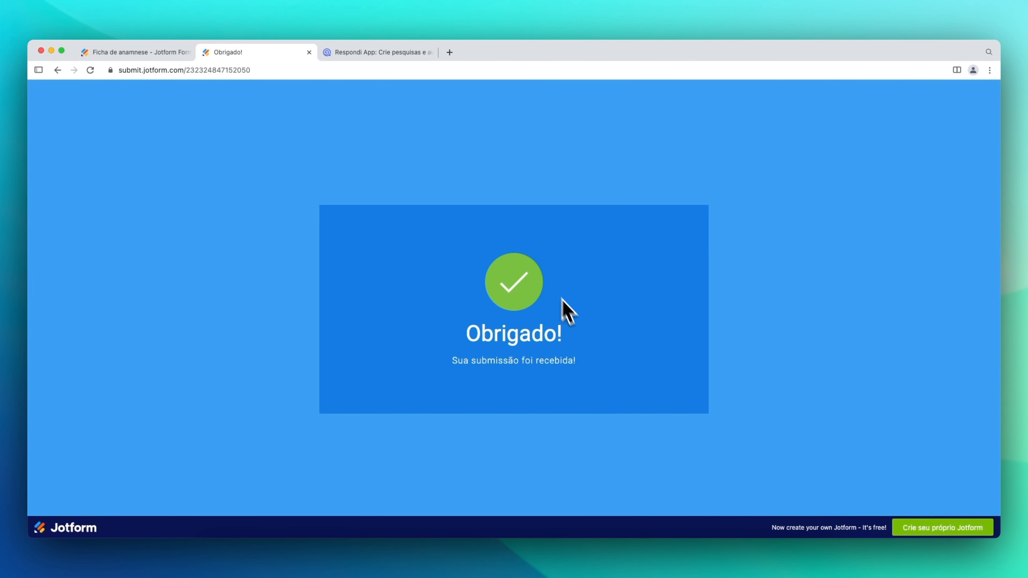
{"action": "left_click", "coordinate": [309, 52]}
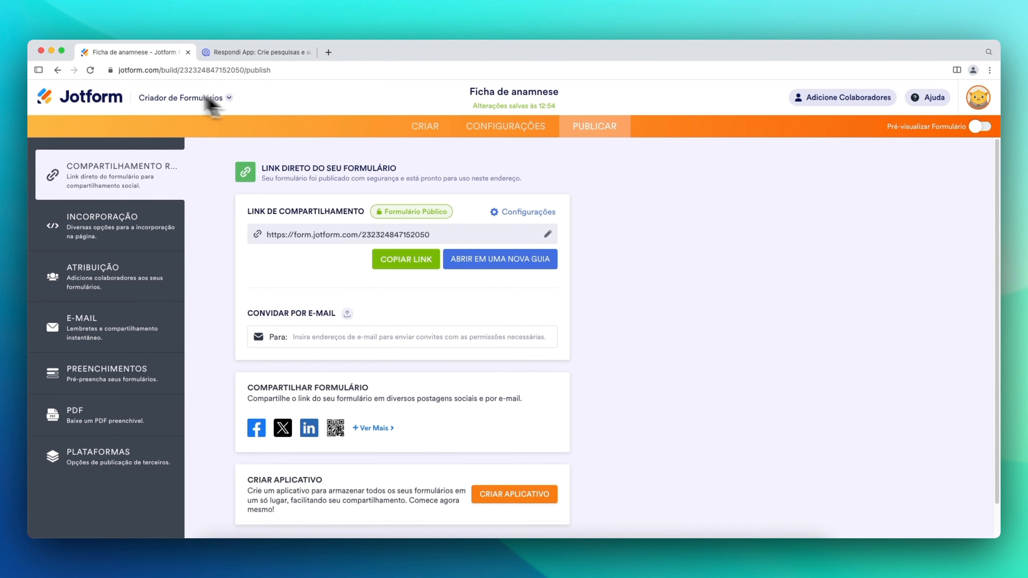
- Set the TERMO DE CONSENTIMENTO question's Obrigatório property to SIM in the builder
{"action": "left_click", "coordinate": [420, 130]}
{"action": "scroll", "coordinate": [318, 237], "scroll_direction": "down", "scroll_amount": 12}
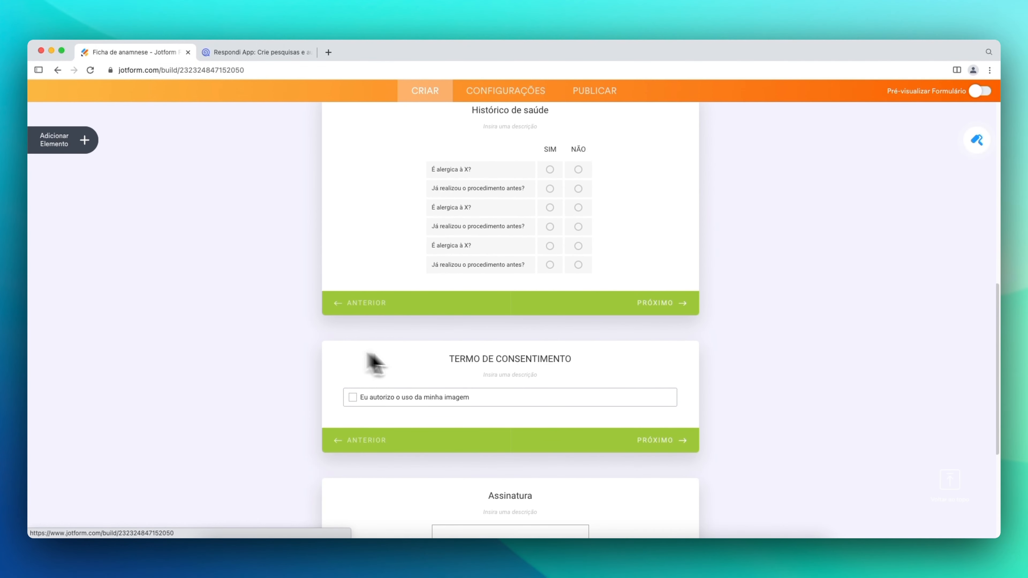
{"action": "left_click", "coordinate": [469, 398]}
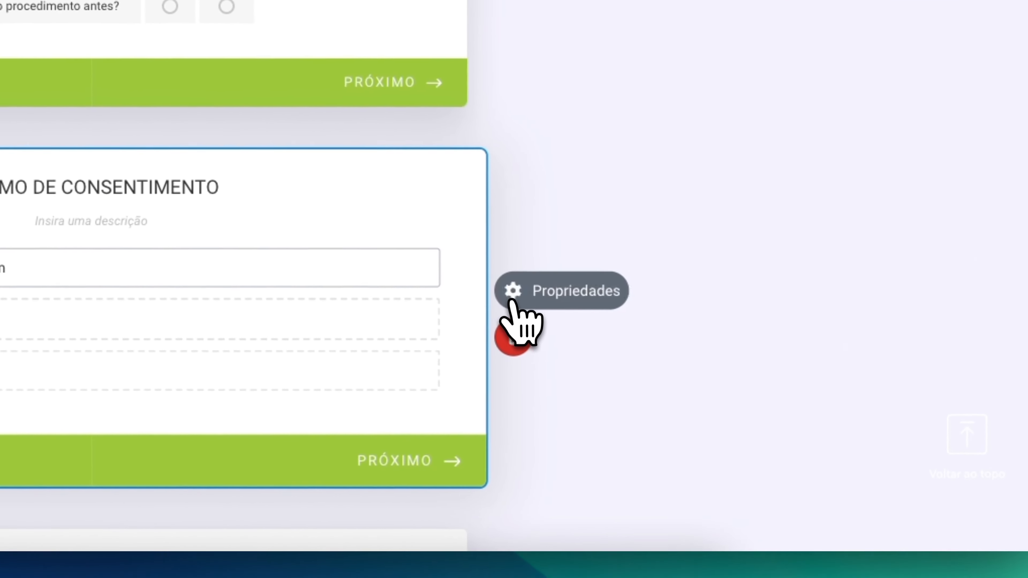
{"action": "left_click", "coordinate": [511, 299]}
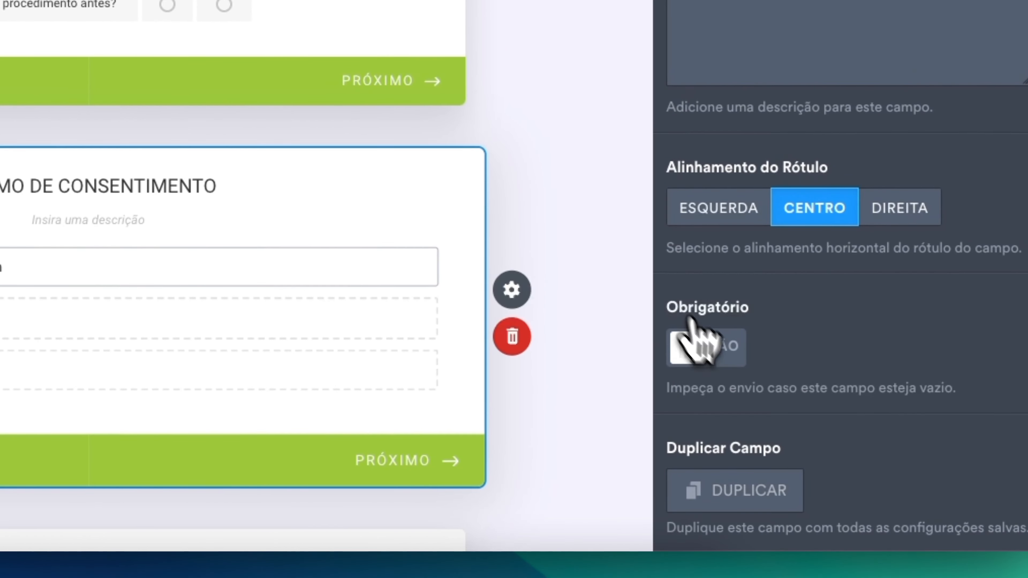
{"action": "left_click", "coordinate": [709, 353]}
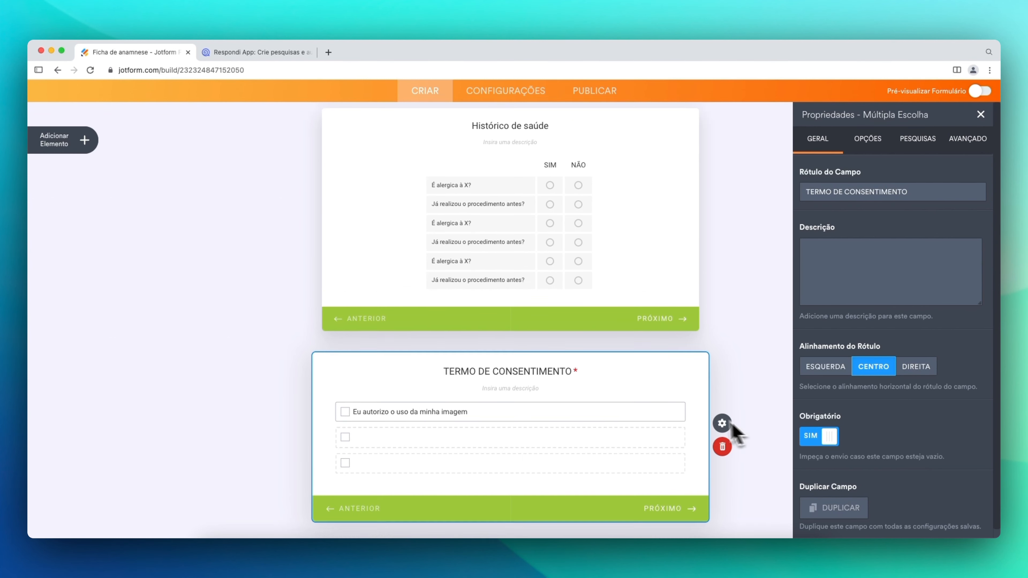
{"action": "scroll", "coordinate": [650, 420], "scroll_direction": "up", "scroll_amount": 8}
{"action": "scroll", "coordinate": [544, 308], "scroll_direction": "up", "scroll_amount": 4}
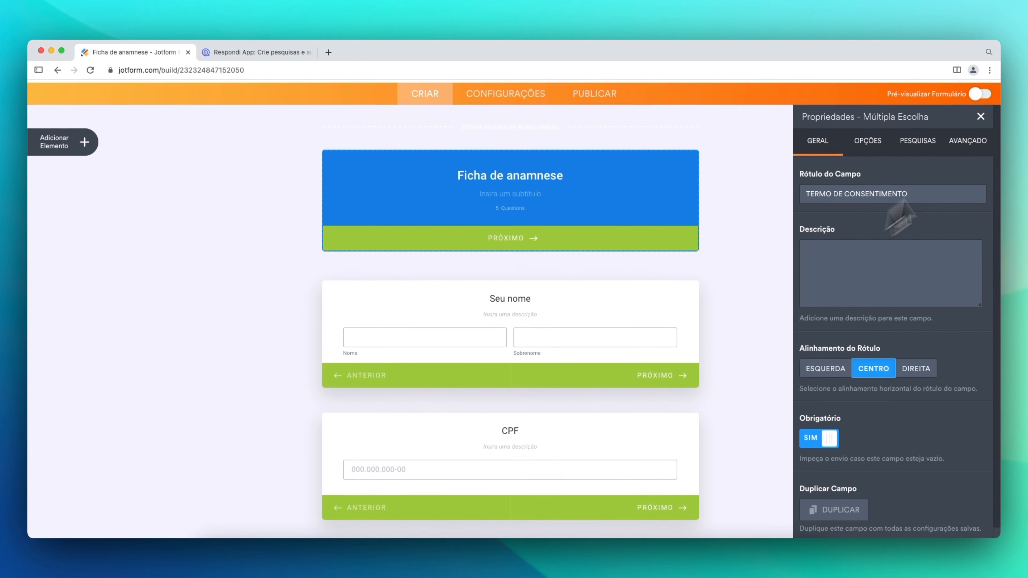
{"action": "left_click", "coordinate": [981, 150]}
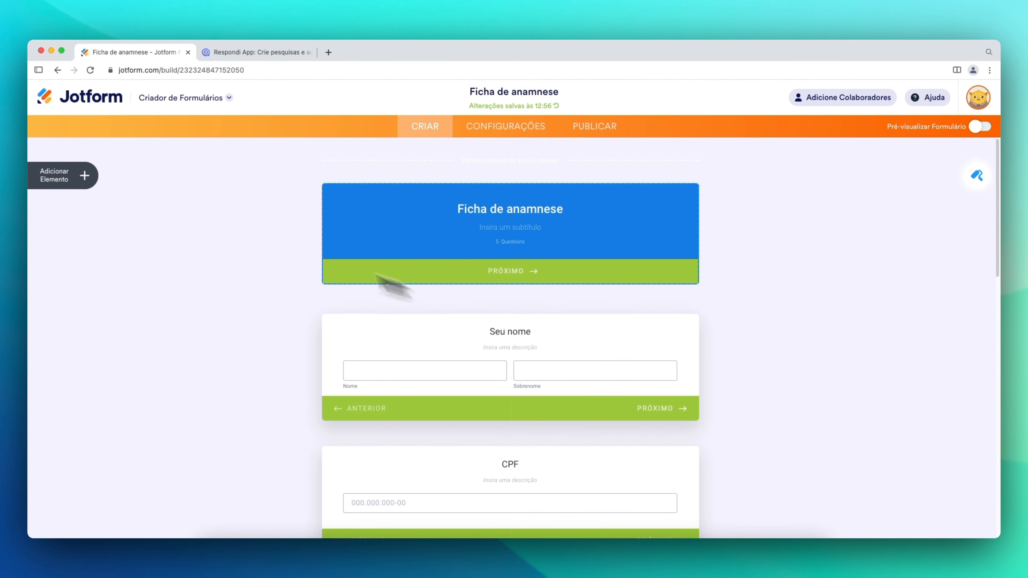
- From Meus Formulários, open Ficha de anamnese's 1 Envio in Jotform Tables
{"action": "left_click", "coordinate": [105, 105]}
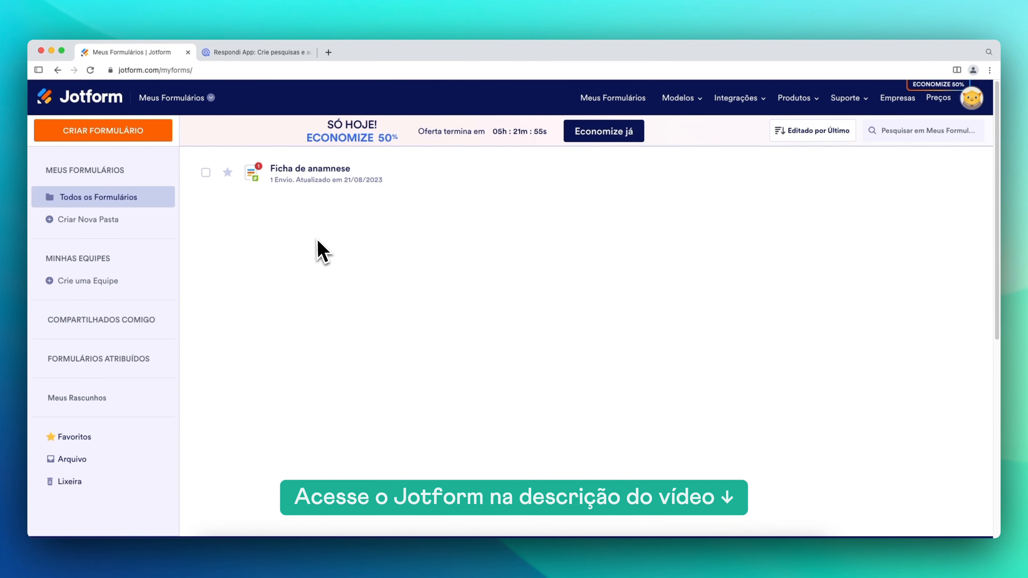
{"action": "left_click", "coordinate": [279, 181]}
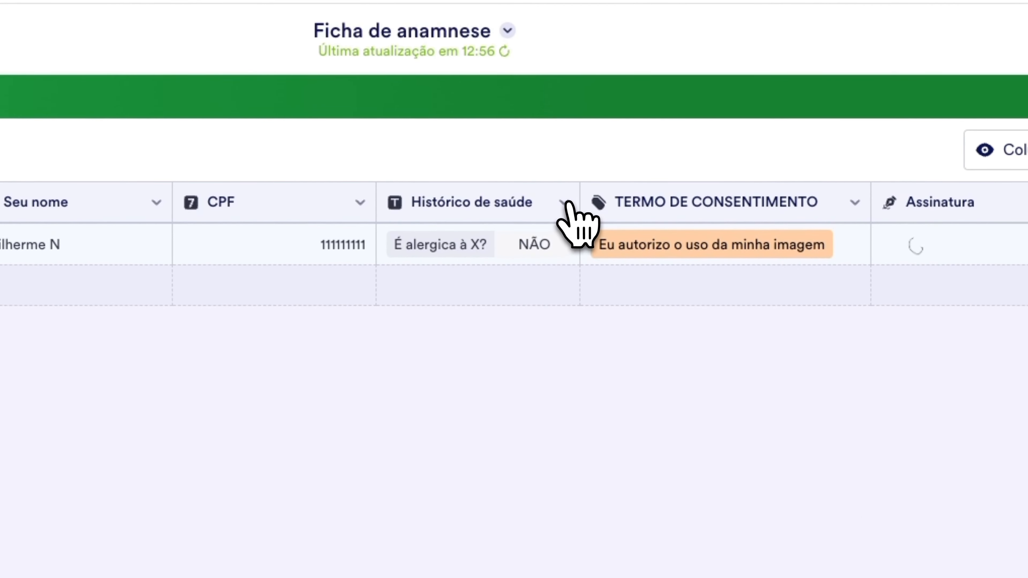
{"action": "left_click", "coordinate": [589, 179]}
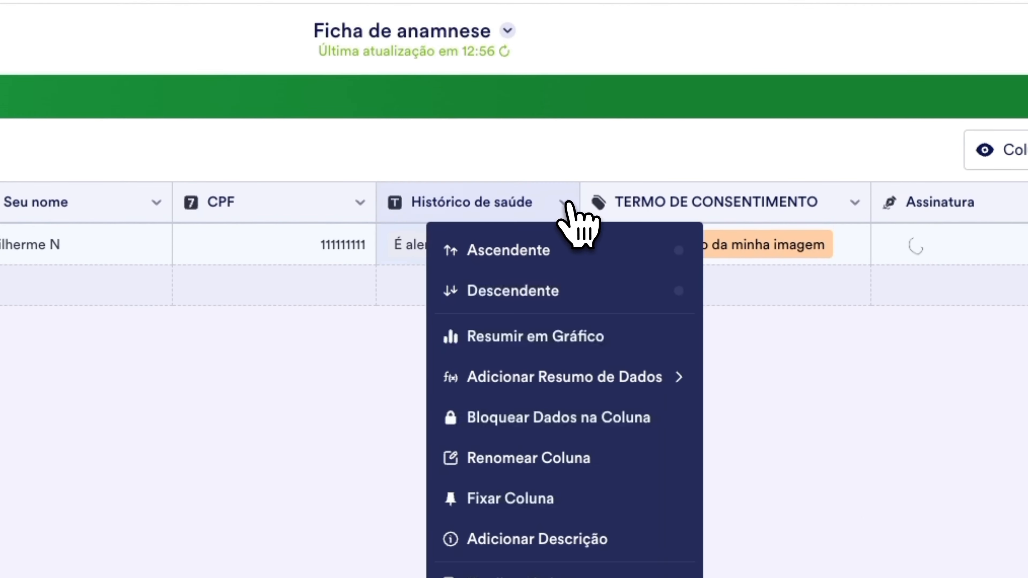
{"action": "left_click", "coordinate": [605, 336]}
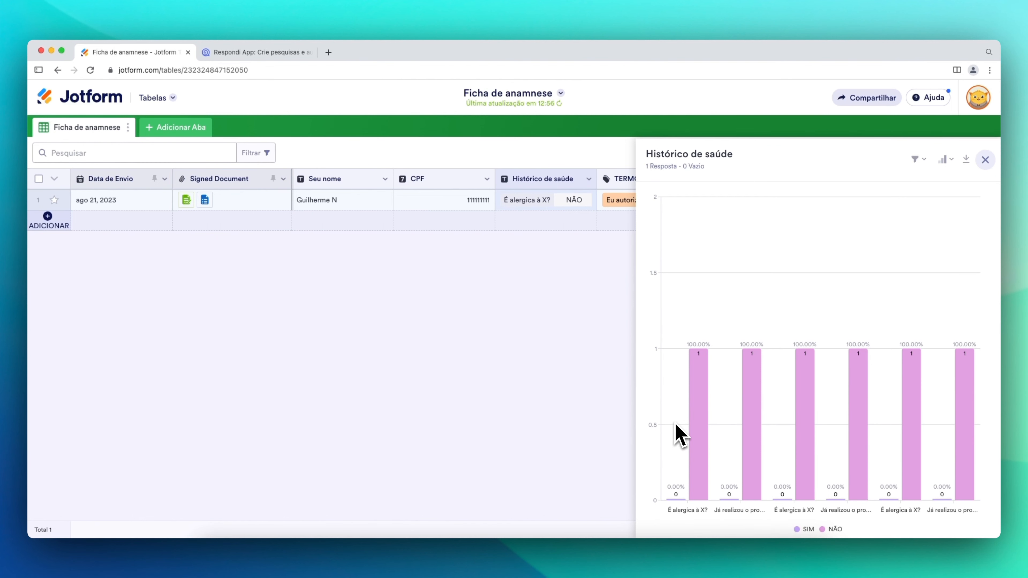
{"action": "mouse_move", "coordinate": [762, 415]}
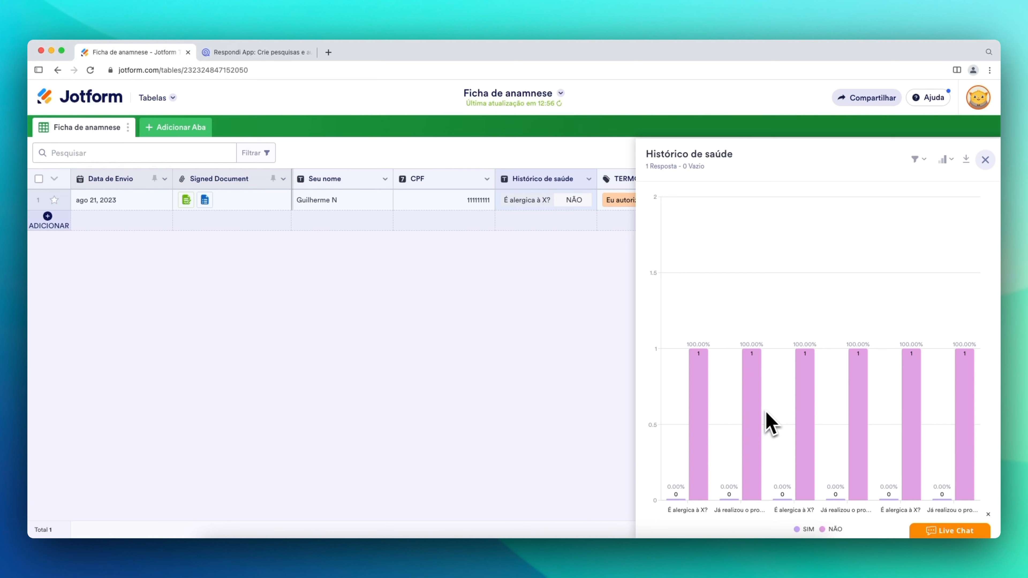
{"action": "left_click", "coordinate": [984, 160]}
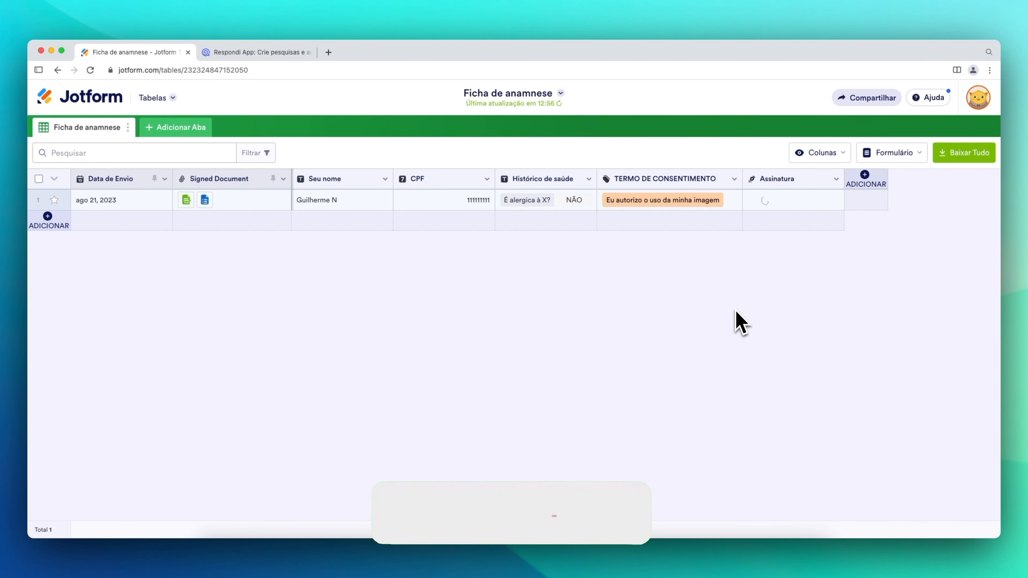